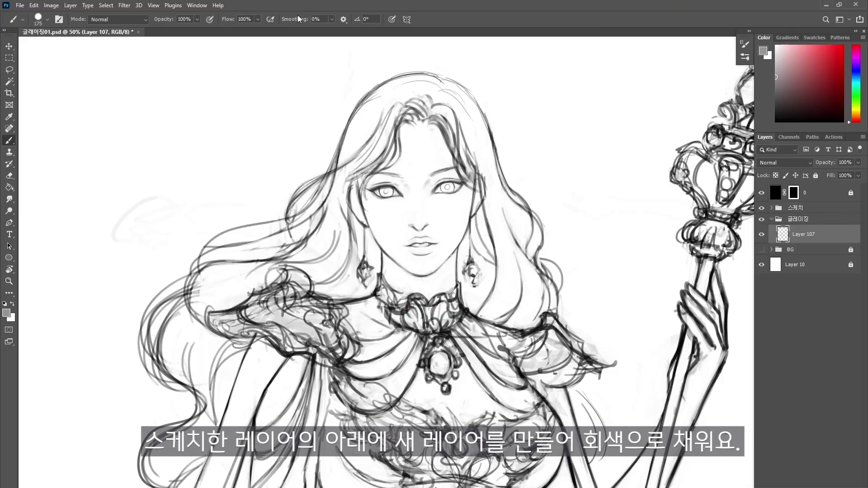
- Fill the woman's silhouette with flat gray on Layer 107 beneath the sketch and clean up the hair's edge
mouse_move(398, 139)
left_mouse_down()
mouse_move(389, 235)
mouse_move(346, 208)
mouse_move(385, 97)
mouse_move(449, 92)
mouse_move(479, 212)
mouse_move(357, 317)
mouse_move(318, 212)
mouse_move(330, 182)
mouse_move(225, 320)
mouse_move(261, 294)
left_mouse_up()
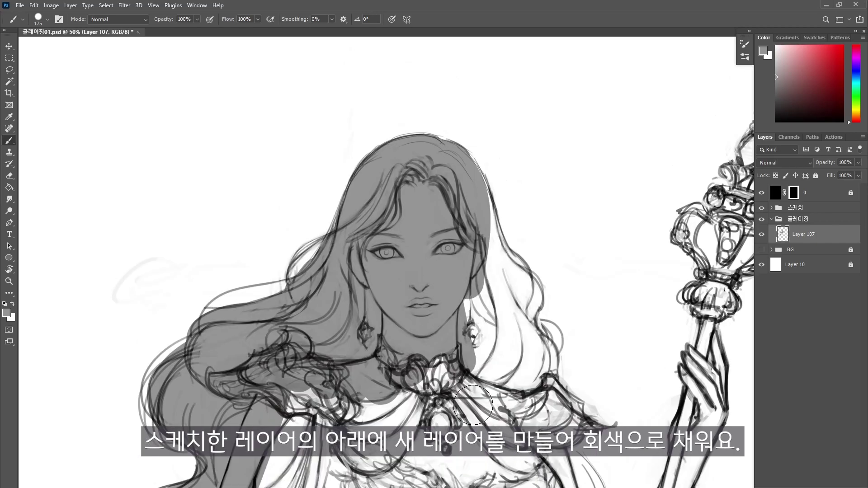
mouse_move(472, 405)
left_mouse_down()
mouse_move(491, 253)
mouse_move(471, 190)
mouse_move(527, 280)
mouse_move(514, 308)
mouse_move(524, 398)
left_mouse_up()
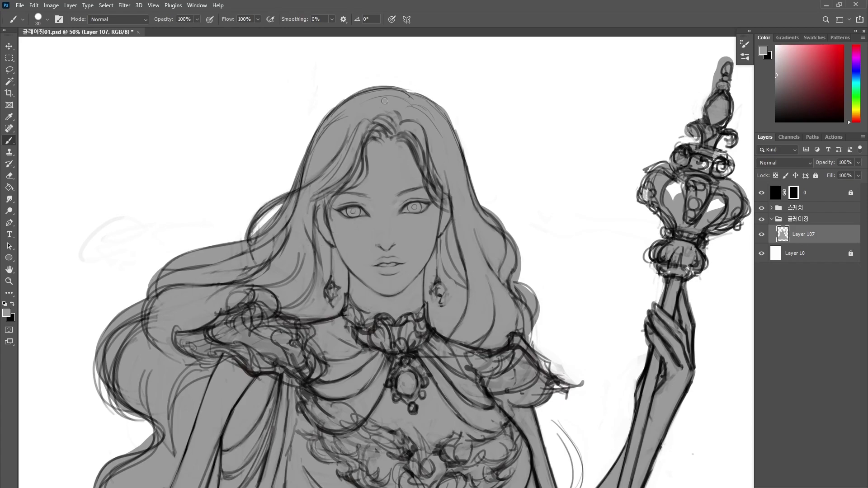
key("e")
left_click_drag(520, 248, 517, 280)
key("b")
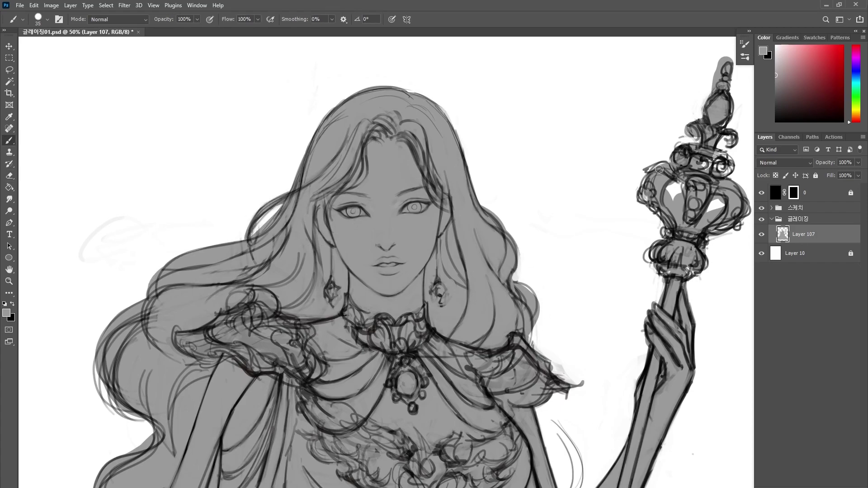
- Fill the gaps in the scepter's ornate head with gray and erase the paint outside its outline
left_click_drag(663, 170, 644, 206)
key("e")
left_click_drag(669, 194, 678, 216)
key("b")
key("e")
key("b")
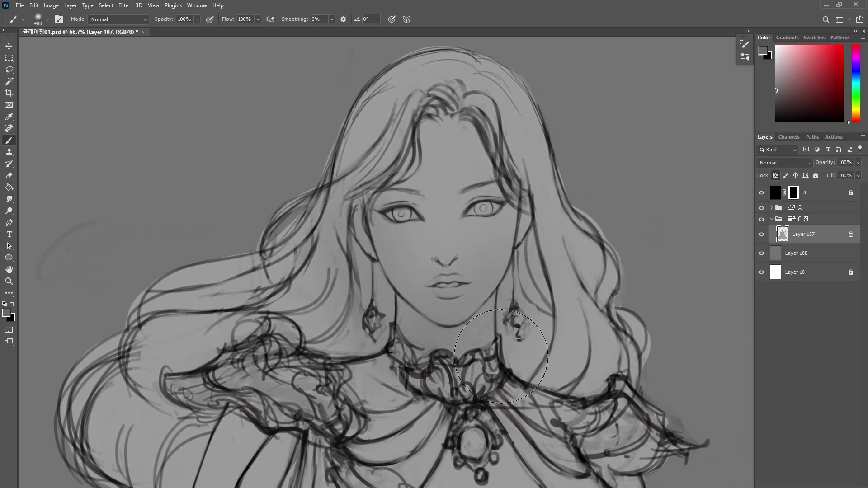
- Shade the neck, hair and shoulder areas with a darker gray using a 400 px soft brush
left_click_drag(500, 356, 549, 284)
mouse_move(254, 308)
left_mouse_down()
mouse_move(167, 425)
mouse_move(190, 456)
left_mouse_up()
left_click_drag(556, 195, 569, 362)
left_click_drag(244, 425, 213, 474)
left_click_drag(637, 448, 660, 475)
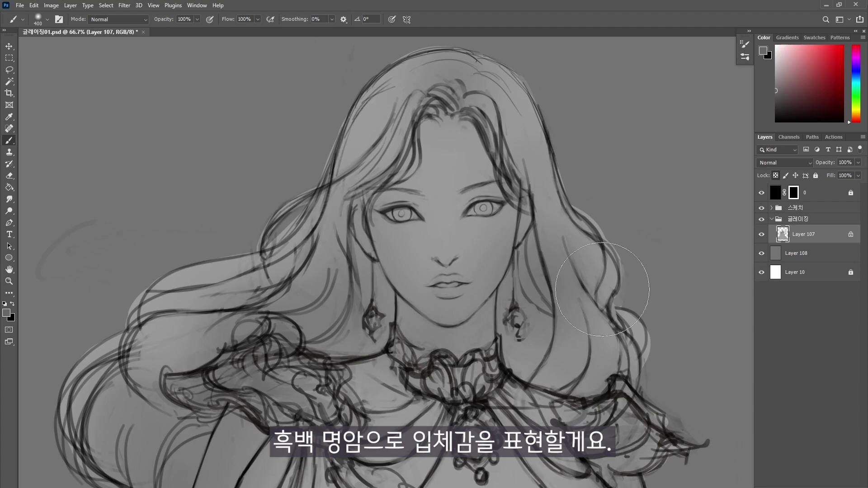
- Brighten the forehead, nose, cheeks and chin with near-white, using progressively smaller soft brushes
mouse_move(441, 169)
left_mouse_down()
mouse_move(471, 204)
mouse_move(445, 339)
left_mouse_up()
key("[")
key("[")
key("[")
left_click_drag(452, 194, 447, 153)
key("bracketleft")
key("bracketleft")
key("bracketleft")
mouse_move(442, 244)
left_mouse_down()
mouse_move(450, 290)
mouse_move(501, 334)
left_mouse_up()
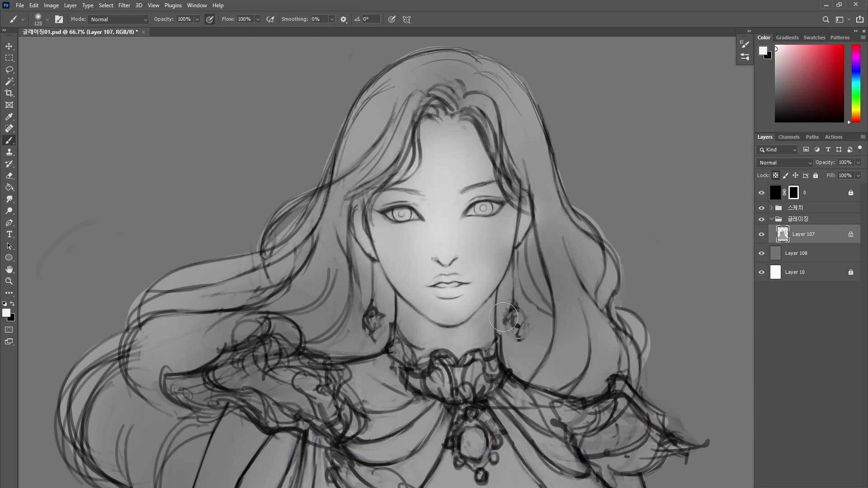
- Shade the inner eye sockets, sides of the nose bridge and lips with gray using a smaller soft brush
key("bracketleft")
key("bracketleft")
key("bracketleft")
key("bracketleft")
key("bracketleft")
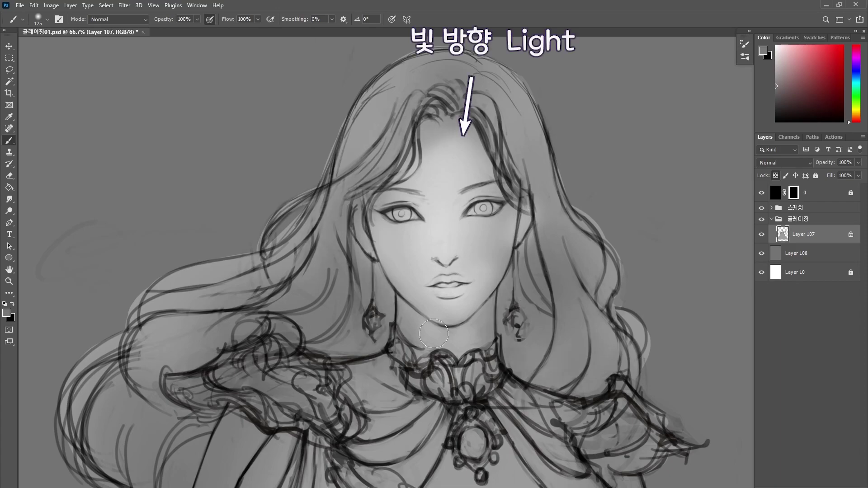
left_click_drag(419, 202, 427, 216)
left_click_drag(459, 210, 489, 191)
left_click_drag(429, 214, 433, 232)
left_click_drag(439, 284, 457, 289)
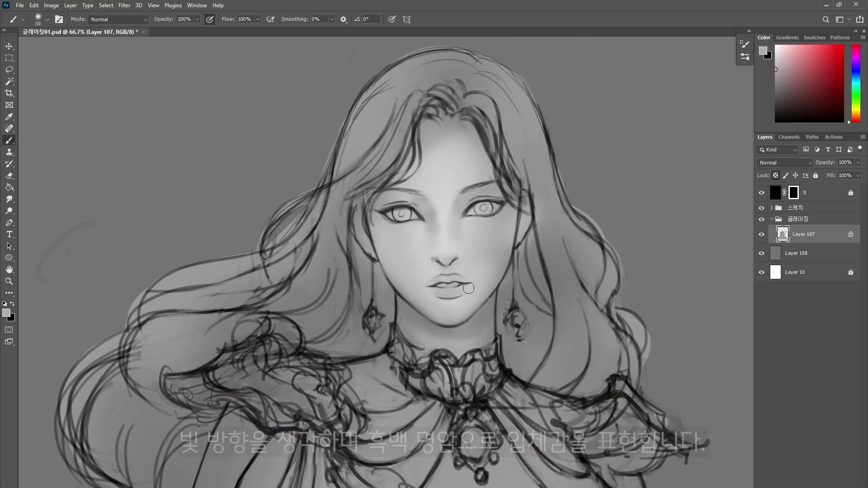
- Add a new layer for dark gray irises, return to Layer 107 and sample a tone from the forehead
key("ctrl+shift+alt+n")
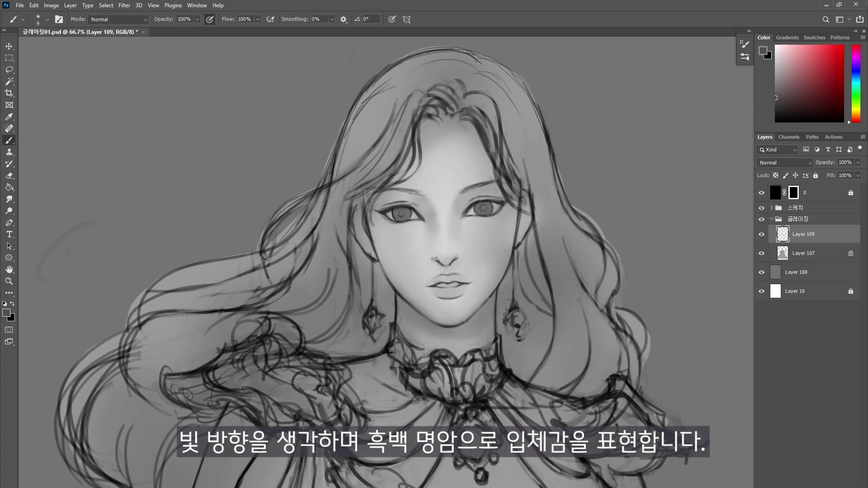
left_click(844, 253)
left_click(447, 154, "alt")
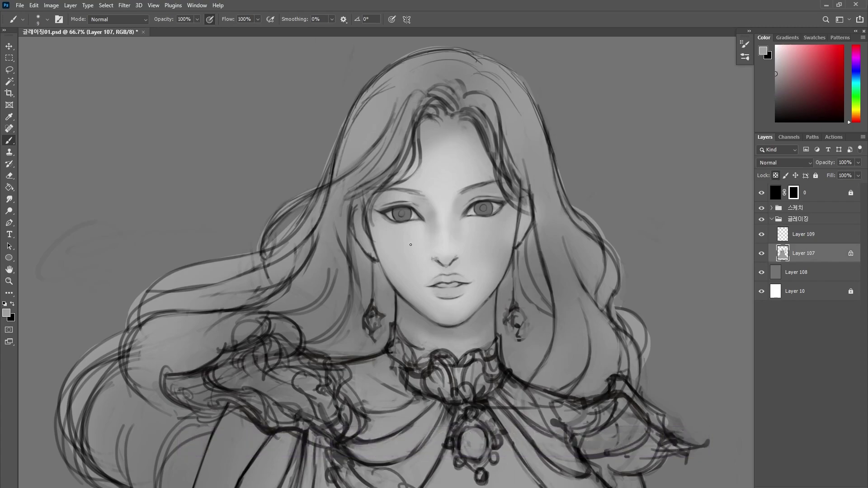
- Deepen the shadow between the eyebrows and eyes with a mid-gray soft brush
left_click(773, 82)
key("bracketright")
key("bracketright")
key("bracketright")
key("bracketright")
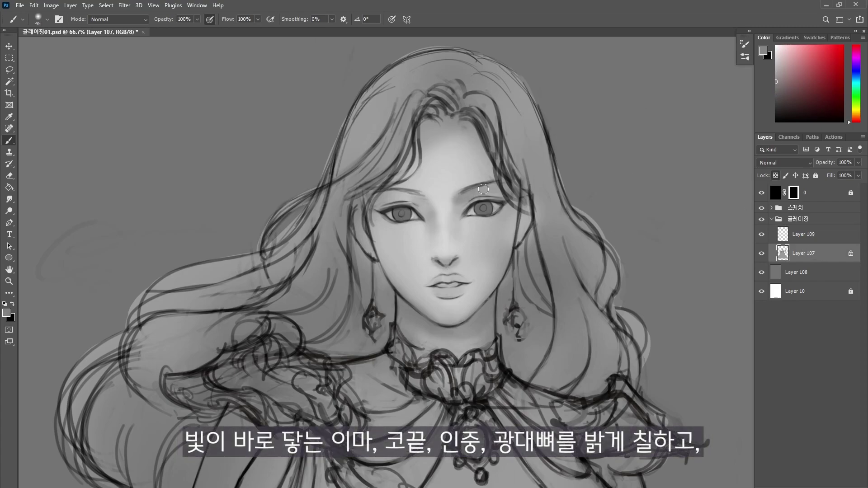
- Sample the light skin tone and blend it over the cheek beneath the right-hand eye with an enlarged brush
left_click(483, 236, "alt")
key("bracketright")
key("bracketright")
key("bracketright")
key("bracketright")
key("bracketright")
key("bracketright")
key("bracketright")
key("bracketright")
left_click_drag(488, 250, 483, 235)
- Shade across the brow area and along both sides of the forehead with a larger soft brush
mouse_move(363, 195)
left_mouse_down()
mouse_move(471, 308)
mouse_move(530, 176)
left_mouse_up()
key("bracketright")
key("bracketright")
key("bracketright")
left_click_drag(409, 159, 413, 178)
left_click_drag(476, 161, 478, 172)
- Refine the nose bridge with sampled skin tones and darken the lips with gray using a smaller brush
left_click(457, 233, "alt")
key("bracketleft")
key("bracketleft")
key("bracketleft")
key("bracketleft")
key("bracketleft")
key("bracketleft")
left_click(444, 209, "alt")
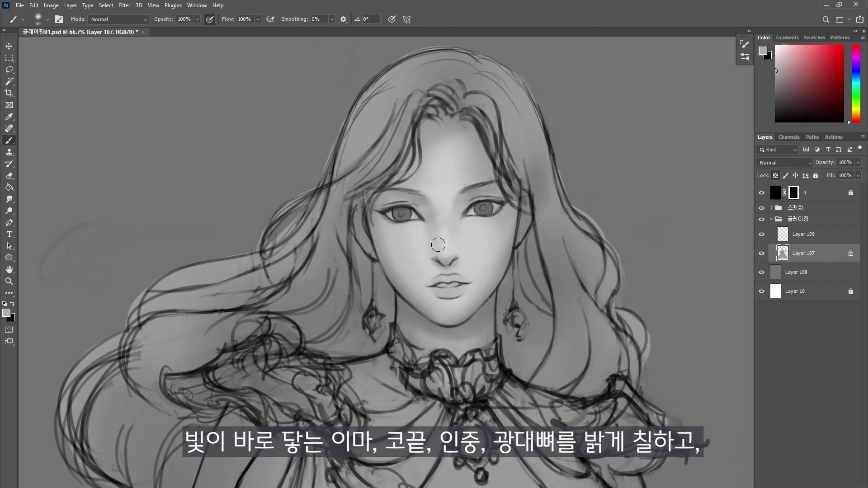
left_click(452, 284, "alt")
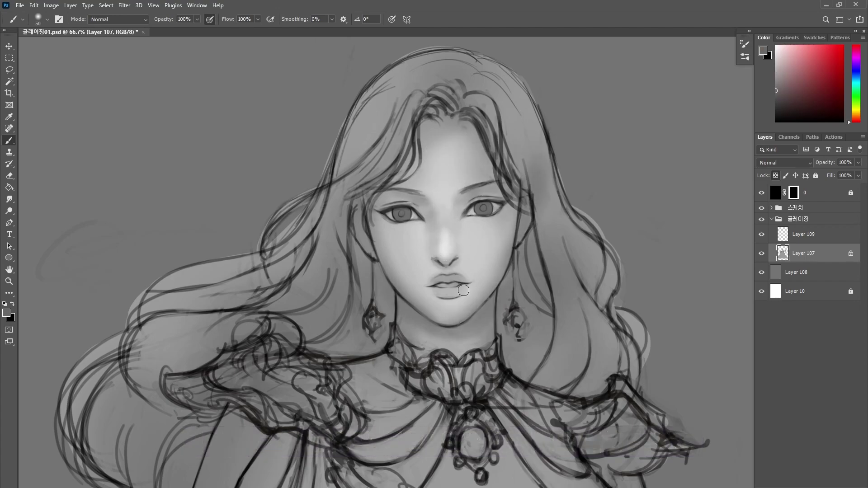
left_click_drag(440, 290, 464, 289)
- Shade both outer edges of the face and blend them into the cheeks with a sampled skin tone
key("bracketright")
key("bracketright")
key("bracketright")
key("bracketright")
left_click_drag(514, 204, 513, 267)
left_click_drag(372, 210, 376, 266)
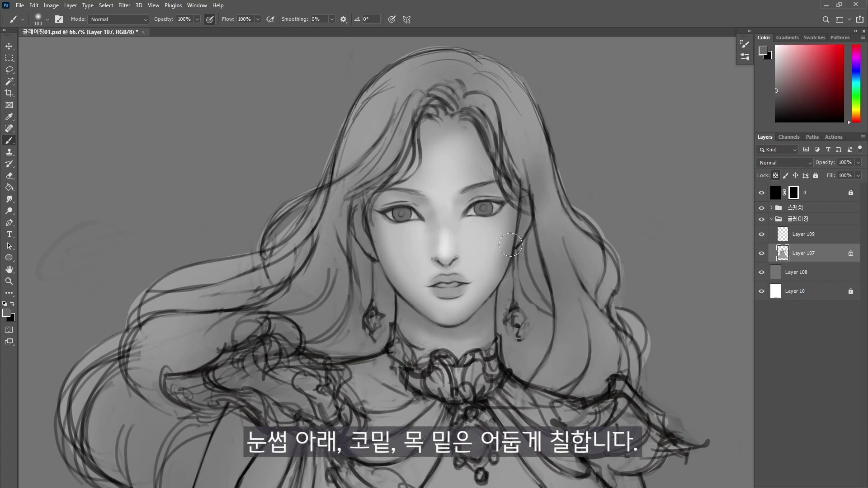
left_click(486, 244, "alt")
left_click_drag(505, 221, 503, 278)
left_click_drag(390, 253, 391, 271)
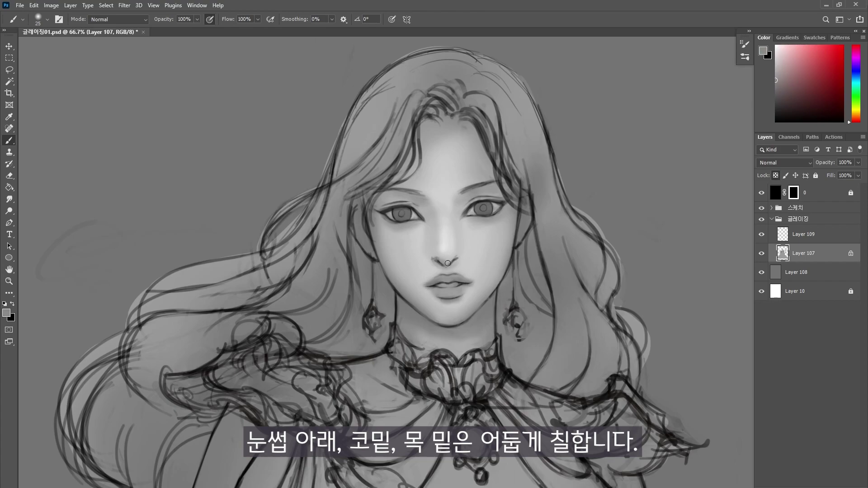
- Brighten both cheeks beside the nose with a light tone sampled from the face
key("bracketright")
key("bracketright")
key("bracketright")
key("bracketright")
key("bracketright")
key("bracketright")
key("bracketright")
key("bracketright")
key("bracketright")
key("bracketright")
key("bracketright")
key("bracketright")
left_click(488, 242, "alt")
left_click_drag(416, 241, 403, 251)
key("bracketleft")
key("bracketleft")
left_click_drag(470, 255, 475, 245)
- Brighten the center of the forehead with its sampled light tone
left_click(461, 156, "alt")
mouse_move(446, 136)
left_mouse_down()
mouse_move(454, 172)
mouse_move(473, 172)
left_mouse_up()
left_click(461, 156, "alt")
- Paint dark gray shadows into the hair beside the left side of the face and neck
key("bracketleft")
key("bracketleft")
key("bracketleft")
key("bracketleft")
key("bracketleft")
key("bracketleft")
key("bracketleft")
key("bracketleft")
key("bracketleft")
key("bracketleft")
key("bracketleft")
key("bracketright")
key("bracketright")
key("bracketright")
key("bracketright")
key("bracketright")
key("bracketright")
key("bracketright")
key("bracketright")
key("bracketright")
left_click_drag(355, 240, 344, 319)
left_click_drag(375, 275, 317, 344)
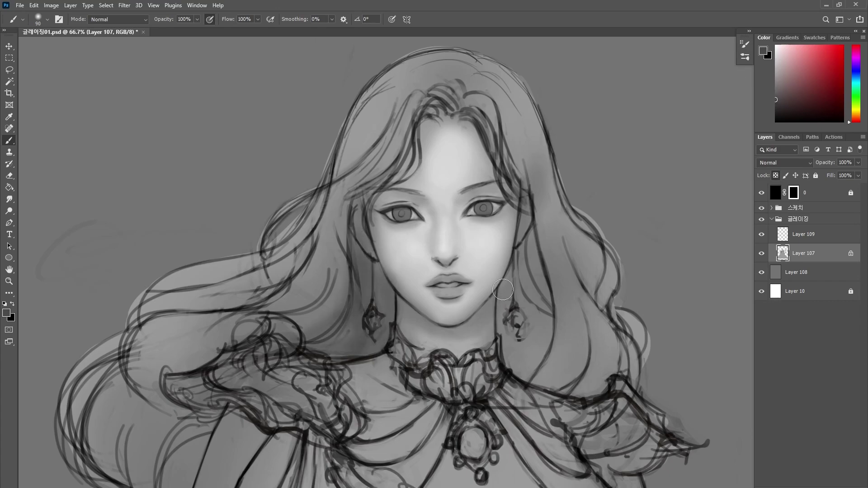
- Darken the hair right of the face and neck and the outer waves over the left shoulder with dark gray
left_click_drag(520, 282, 535, 364)
left_click_drag(537, 231, 565, 380)
left_click_drag(599, 267, 586, 319)
left_click_drag(316, 254, 149, 357)
left_click_drag(108, 384, 190, 473)
- Darken the hair mass from the crown down both sides using a 175 px soft brush
key("bracketright")
key("bracketright")
key("bracketright")
mouse_move(407, 92)
left_mouse_down()
mouse_move(469, 74)
mouse_move(674, 283)
left_mouse_up()
left_click_drag(376, 90, 93, 403)
left_click_drag(637, 303, 614, 388)
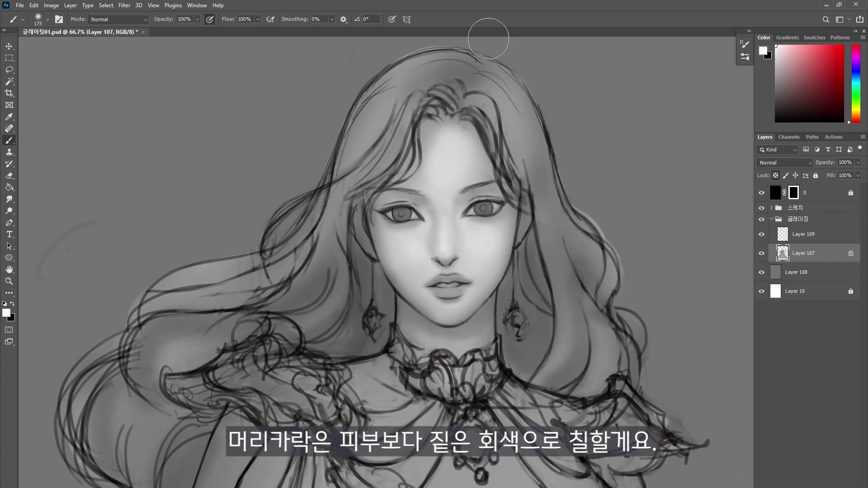
- Paint soft white highlights on the crown and the upper waves of the left-hand hair
left_click_drag(409, 83, 394, 97)
left_click_drag(500, 76, 511, 104)
left_click(775, 49)
key("bracketleft")
key("bracketleft")
key("bracketleft")
key("bracketleft")
key("bracketleft")
left_click_drag(317, 194, 276, 240)
left_click_drag(334, 239, 283, 289)
left_click(173, 327)
left_click_drag(135, 322, 246, 276)
left_click_drag(486, 94, 501, 128)
- Highlight the right-hand locks and the lower left-hand waves with a slightly larger soft white brush
left_click_drag(547, 240, 562, 341)
left_click_drag(601, 327, 593, 389)
key("bracketright")
left_click_drag(181, 319, 149, 389)
left_click_drag(339, 240, 271, 307)
left_click_drag(108, 393, 122, 477)
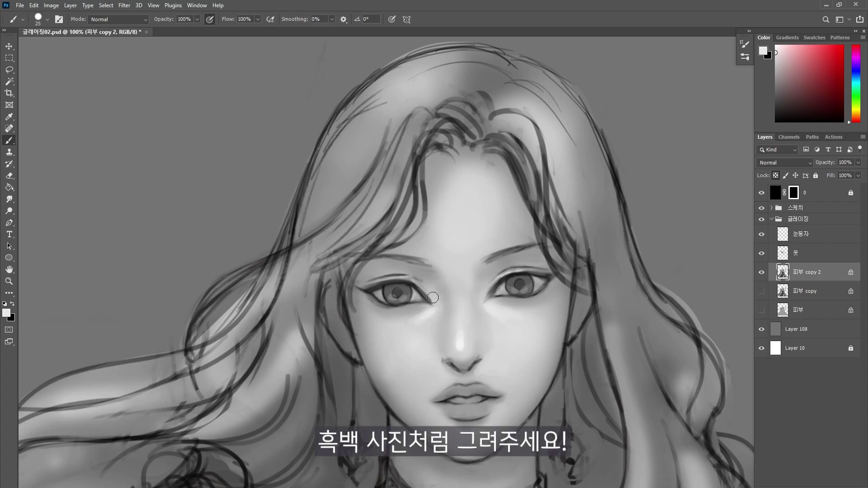
- Brighten the forehead with a light gray, then refine the area beneath both eyebrows using a smaller brush
left_click_drag(445, 165, 443, 222)
key("bracketleft")
key("bracketleft")
key("bracketleft")
key("bracketleft")
key("bracketleft")
key("bracketleft")
left_click_drag(542, 249, 514, 252)
left_click_drag(380, 264, 351, 269)
- Shade the lips and blend the skin tones on both cheeks with a 30 px brush
key("bracketright")
key("bracketright")
key("bracketright")
key("bracketright")
key("bracketright")
key("bracketright")
mouse_move(457, 383)
left_mouse_down()
mouse_move(472, 382)
mouse_move(491, 412)
left_mouse_up()
left_click(470, 399, "alt")
left_click_drag(480, 393, 455, 388)
left_click_drag(423, 311, 406, 322)
left_click_drag(541, 323, 559, 297)
- Deepen the lower lip and the line between the lips with sampled grays and a smaller brush
left_click(468, 411, "alt")
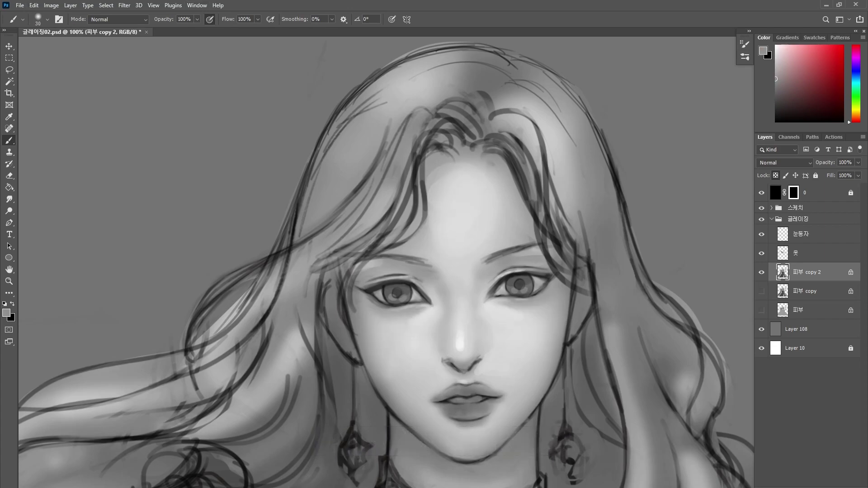
key("bracketleft")
key("bracketleft")
key("bracketleft")
left_click_drag(449, 414, 485, 414)
left_click_drag(457, 390, 477, 390)
left_click_drag(452, 413, 486, 414)
left_click(458, 381, "alt")
left_click_drag(445, 393, 474, 385)
- Darken the inner corner and lash line of the right-hand eye with a tone sampled beside the left-hand eye
key("bracketleft")
key("bracketleft")
key("bracketleft")
key("bracketleft")
key("bracketleft")
left_click(418, 293, "alt")
mouse_move(493, 293)
left_mouse_down()
mouse_move(545, 278)
mouse_move(520, 287)
left_mouse_up()
- Add a new layer above 눈동자 and darken both irises on the 눈동자 layer
left_click(800, 234)
key("ctrl+alt+shift+n")
left_click(801, 254)
left_click_drag(397, 292, 401, 294)
left_click_drag(509, 281, 533, 276)
- On the 피부 copy 2 layer, shade the left-hand eye's inner lid and thicken both eyebrows with a sampled gray
left_click(806, 291)
left_click(555, 273, "alt")
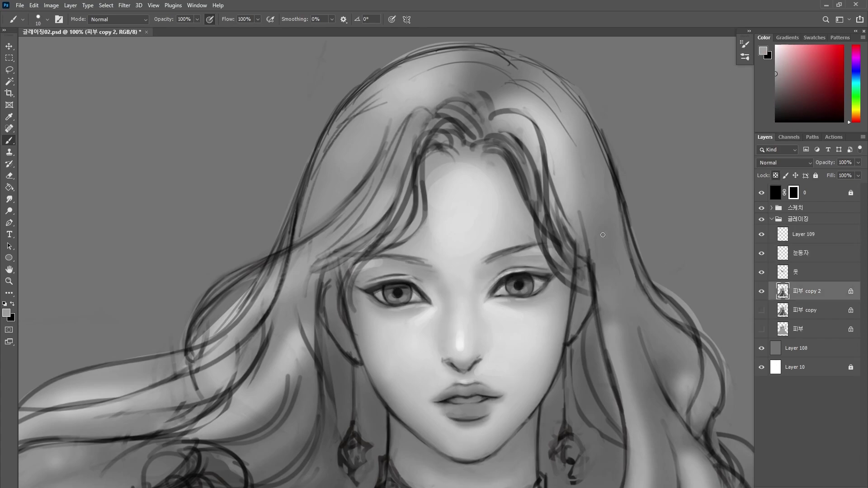
left_click_drag(411, 279, 430, 288)
left_click_drag(427, 264, 392, 257)
left_click_drag(485, 261, 529, 247)
key("bracketleft")
key("bracketleft")
- Shade the hair at the parting and the roots along the forehead hairline with a slightly larger brush
left_click(369, 249, "alt")
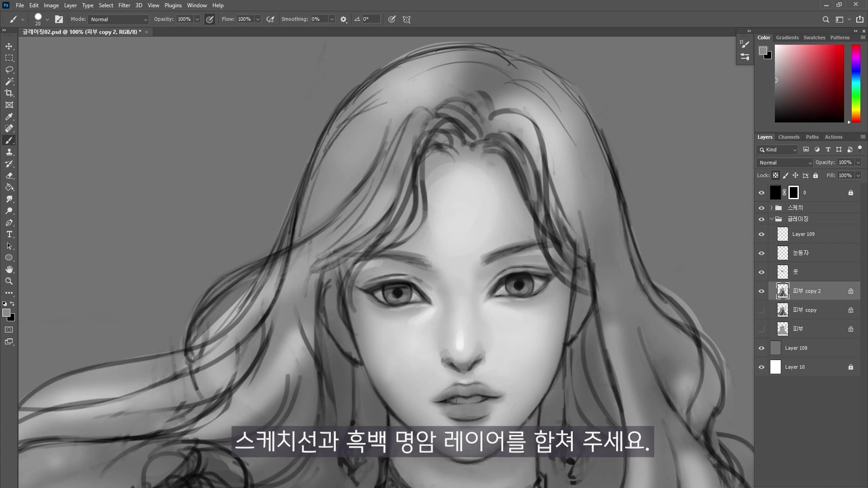
key("bracketright")
key("bracketright")
left_click_drag(441, 92, 486, 107)
key("ctrl+minus")
mouse_move(474, 147)
left_mouse_down()
mouse_move(393, 183)
mouse_move(455, 184)
left_mouse_up()
- Paint strand tones in the left-hand hair beside the face and touch up the nose and right-hand temple
left_click(384, 198, "alt")
left_click(427, 129, "alt")
left_click_drag(375, 251, 309, 282)
mouse_move(330, 319)
left_mouse_down()
mouse_move(310, 359)
mouse_move(312, 400)
left_mouse_up()
left_click_drag(354, 338, 331, 368)
left_click_drag(452, 316, 446, 291)
left_click_drag(545, 237, 547, 282)
- Paint long light and dark strands down the right-hand hair with sampled grays and a 35 px brush
left_click(559, 386, "alt")
mouse_move(574, 321)
left_mouse_down()
mouse_move(595, 366)
mouse_move(568, 309)
mouse_move(567, 264)
left_mouse_up()
left_click(561, 250, "alt")
left_click(598, 326, "alt")
left_click_drag(600, 337, 554, 204)
left_click_drag(555, 287, 527, 165)
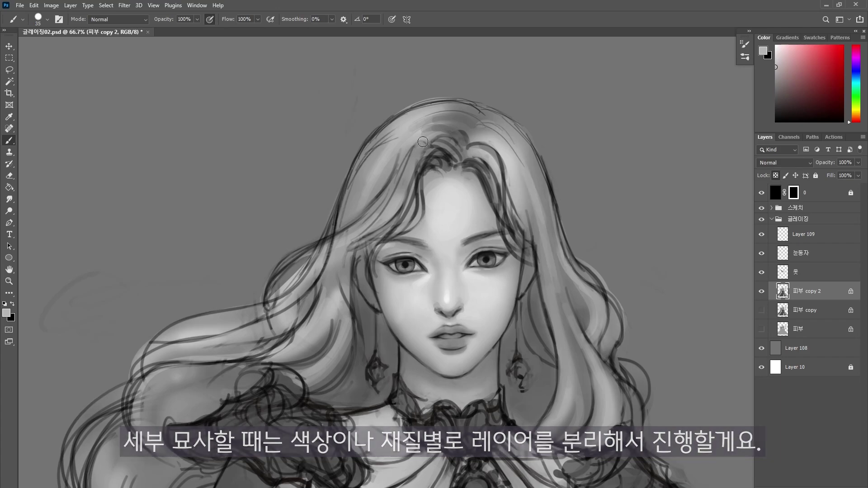
- Paint strand shading from the crown down the left-hand hair to the lower waves over the shoulder
left_click(445, 129, "alt")
left_click_drag(451, 108, 355, 183)
left_click(388, 145, "alt")
mouse_move(393, 135)
left_mouse_down()
mouse_move(342, 226)
mouse_move(360, 197)
left_mouse_up()
left_click_drag(334, 317, 312, 355)
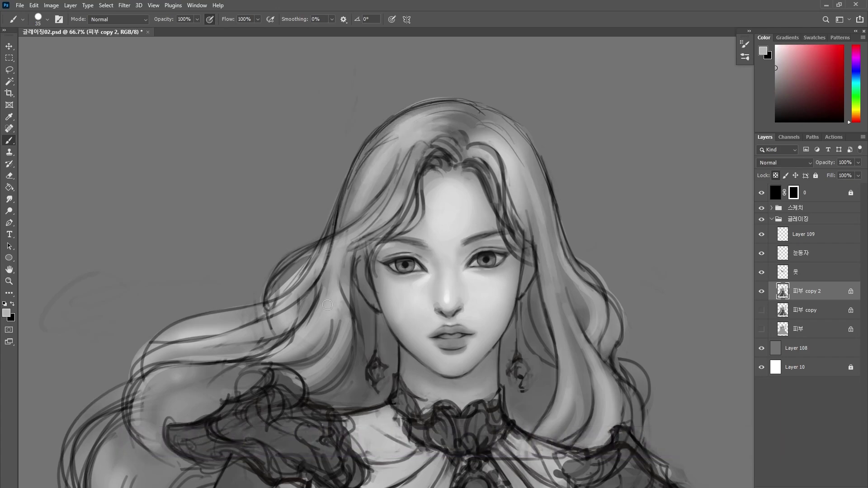
left_click_drag(212, 381, 97, 483)
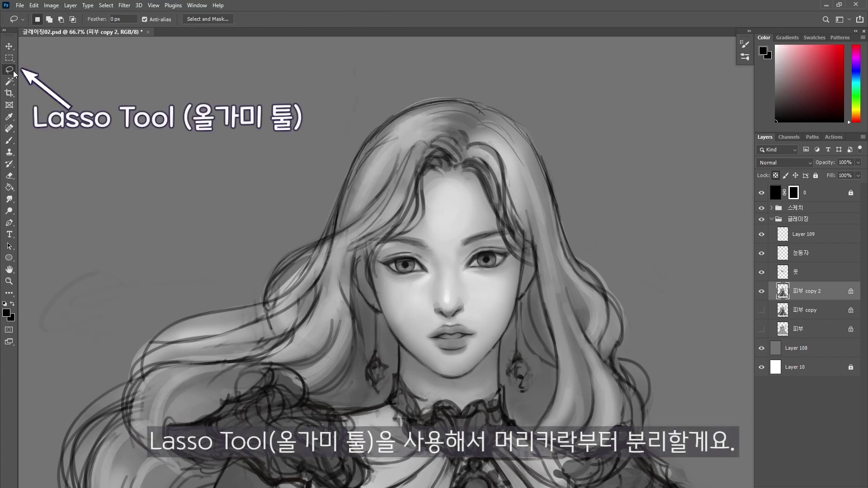
- Select the front hair on both sides of the face with the Lasso tool, adding each section to the selection
left_click_drag(461, 164, 413, 74)
mouse_move(550, 110)
left_mouse_down()
mouse_move(451, 165)
mouse_move(572, 71)
left_mouse_up()
mouse_move(633, 272)
left_mouse_down()
mouse_move(537, 276)
mouse_move(534, 436)
left_mouse_up()
left_click_drag(629, 428, 659, 224)
mouse_move(371, 256)
left_mouse_down()
mouse_move(300, 398)
mouse_move(198, 421)
mouse_move(129, 410)
mouse_move(253, 237)
left_mouse_up()
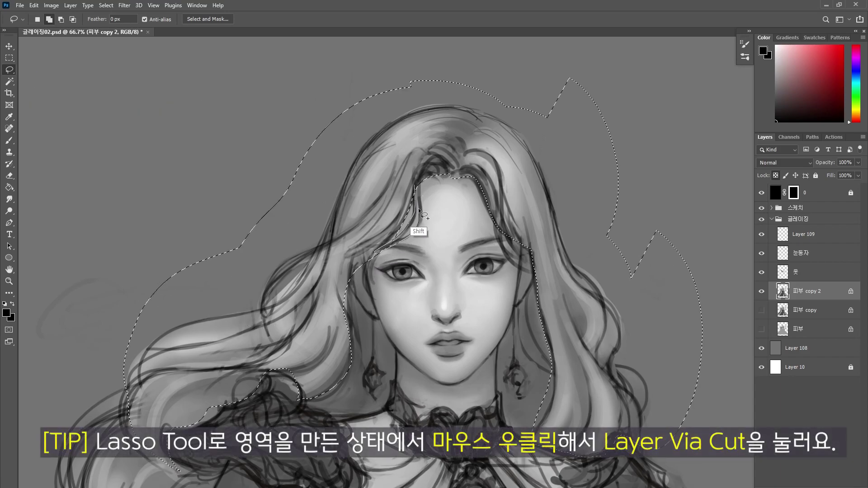
- Cut the selected hair to a new layer with Layer Via Cut and name it 앞머리
right_click(516, 202)
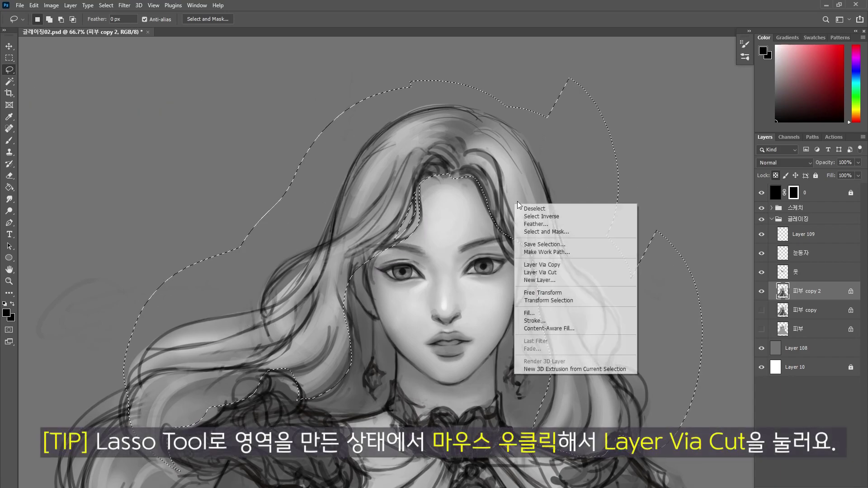
left_click(583, 272)
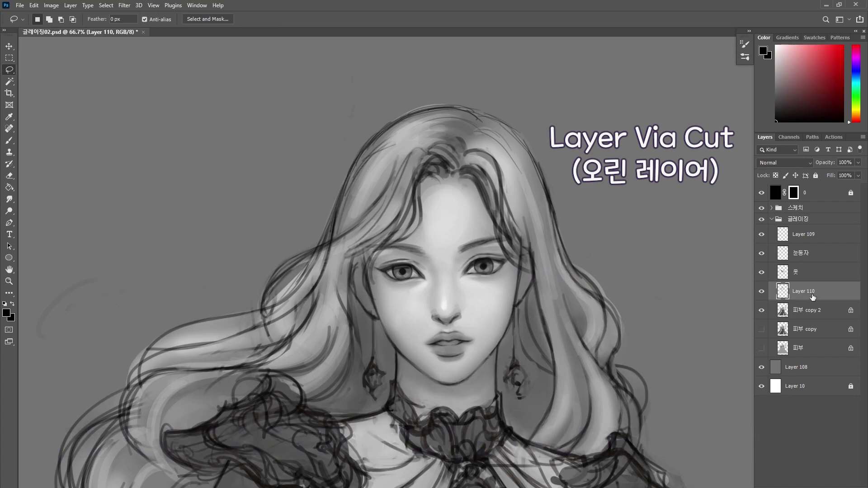
key("BackSpace")
type("앞머리")
key("Return")
- Lasso the face and ears on the 피부 copy 2 layer and separate them with Layer Via Cut
left_click(831, 317)
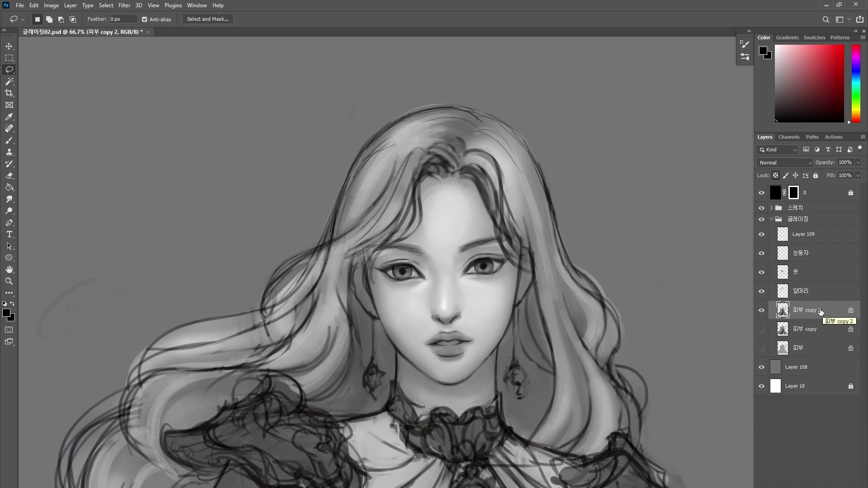
key("ctrl+plus")
left_click_drag(318, 213, 322, 318)
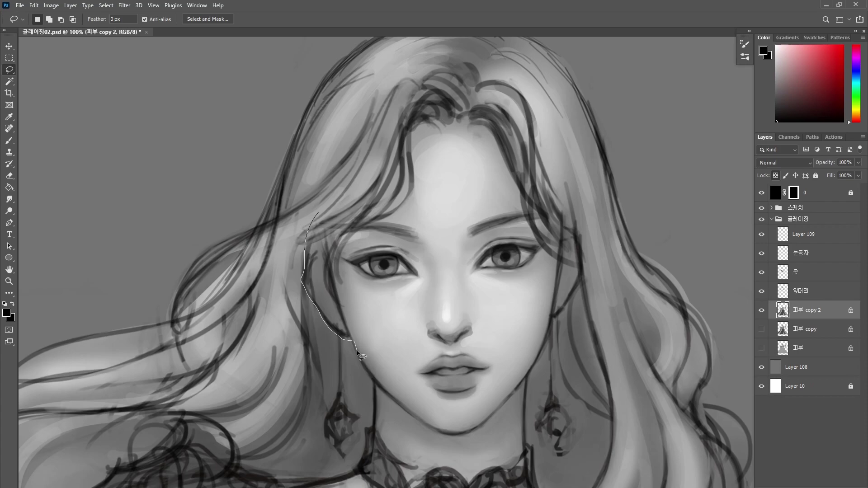
left_click_drag(513, 363, 375, 81)
mouse_move(568, 238)
left_mouse_down()
mouse_move(578, 276)
mouse_move(538, 313)
left_mouse_up()
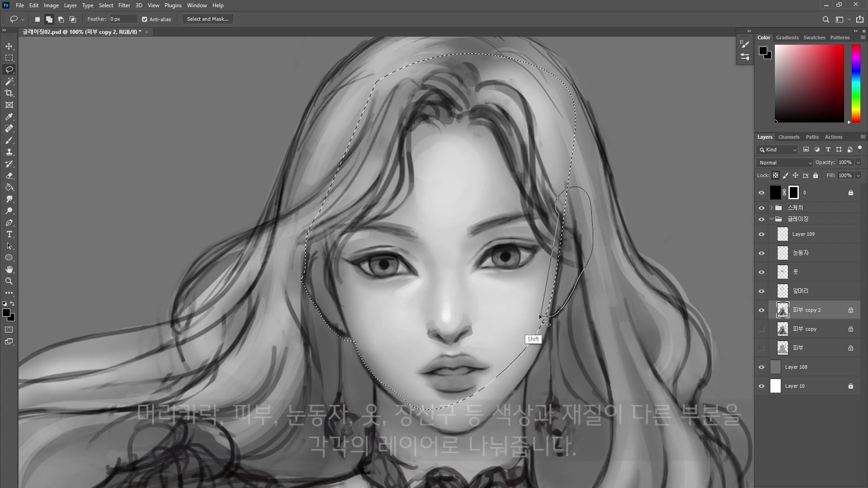
left_click_drag(350, 336, 355, 349)
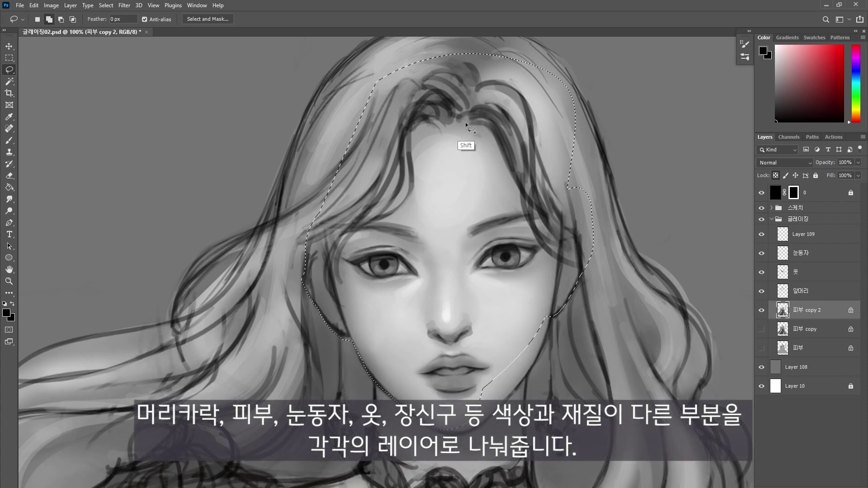
left_click_drag(548, 337, 551, 293)
right_click(538, 278)
left_click(590, 347)
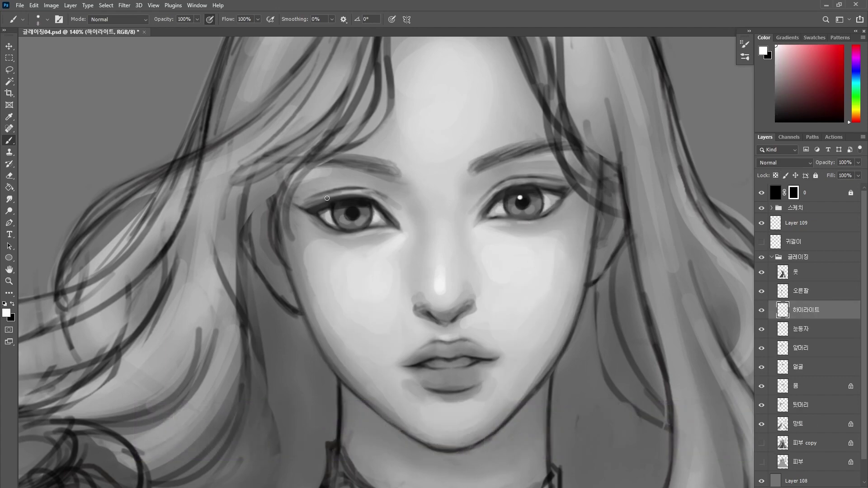
- Add a white catchlight to the left-hand pupil and small reflections along both lower irises on the 눈동자 layer
left_click(348, 208)
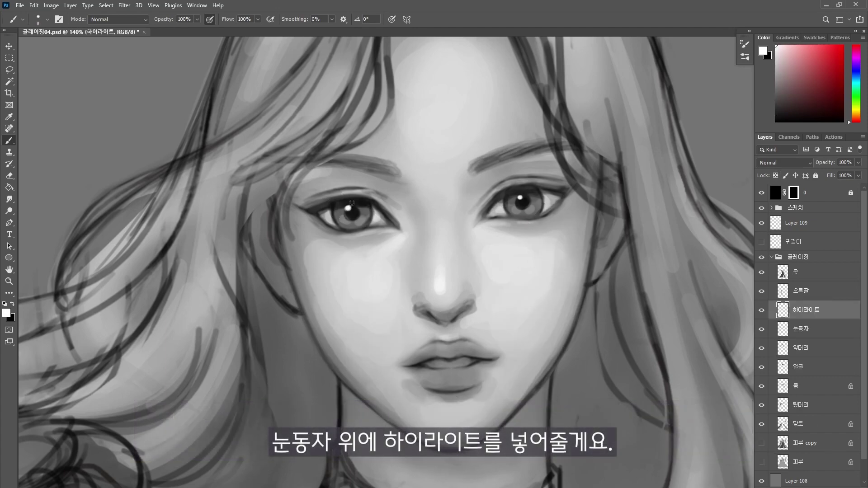
left_click(813, 336)
left_click(525, 217)
left_click(353, 229)
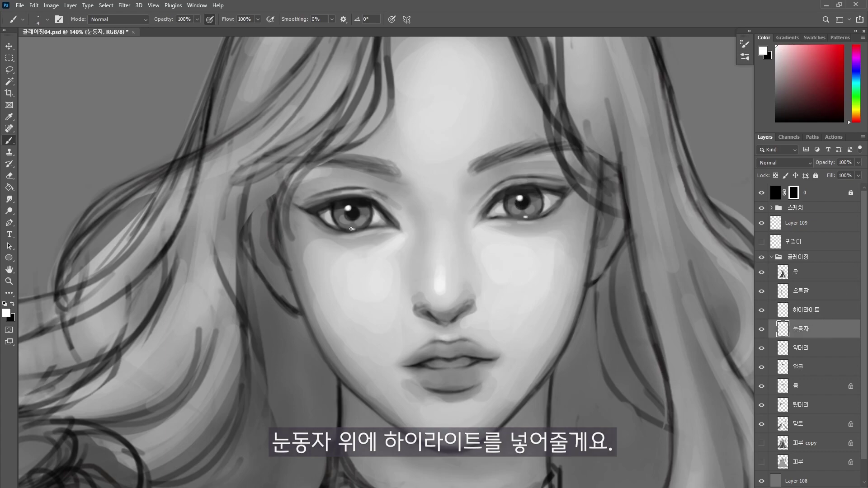
left_click_drag(342, 222, 361, 221)
left_click_drag(512, 214, 534, 212)
- On the 얼굴 layer, refine the outer and lower edges of both eyes with sampled skin tones
left_click(798, 367)
left_click(537, 222, "alt")
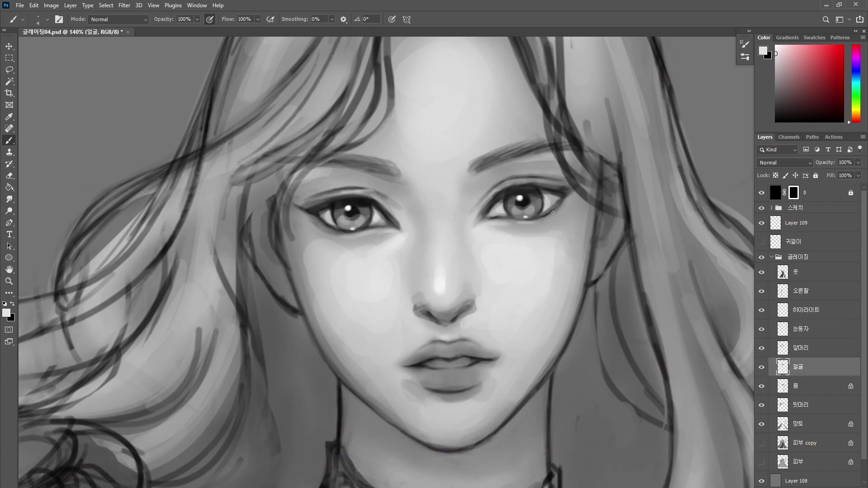
left_click(561, 199, "alt")
key("bracketright")
key("bracketright")
key("bracketright")
key("bracketright")
key("bracketright")
key("bracketright")
key("bracketright")
key("bracketright")
key("bracketright")
key("bracketright")
left_click(561, 207, "alt")
left_click_drag(561, 209, 546, 228)
left_click_drag(330, 236, 344, 236)
- Shade the upper lash lines of both eyes, using a smaller brush for the right-hand eye
left_click_drag(368, 199, 330, 197)
key("bracketleft")
key("bracketleft")
key("bracketleft")
key("bracketleft")
key("bracketleft")
mouse_move(480, 209)
left_mouse_down()
mouse_move(521, 180)
mouse_move(558, 178)
mouse_move(503, 182)
mouse_move(566, 186)
left_mouse_up()
- Refine the left-hand eye's upper lid crease and lash line with tones sampled around both eyelids
left_click(534, 187, "alt")
key("bracketleft")
key("bracketleft")
key("bracketleft")
key("bracketleft")
key("bracketleft")
left_click(527, 175, "alt")
left_click(503, 189, "alt")
left_click(344, 184, "alt")
key("bracketright")
key("bracketright")
left_click_drag(312, 197, 366, 189)
left_click(344, 199, "alt")
left_click_drag(320, 197, 395, 202)
- Shade the white and outer corner of the right-hand eye with sampled grays
mouse_move(541, 191)
left_mouse_down()
mouse_move(567, 195)
mouse_move(550, 218)
left_mouse_up()
key("bracketright")
key("bracketright")
left_click(552, 212, "alt")
mouse_move(561, 197)
left_mouse_down()
mouse_move(543, 225)
mouse_move(545, 208)
left_mouse_up()
left_click(553, 209, "alt")
left_click(473, 231, "alt")
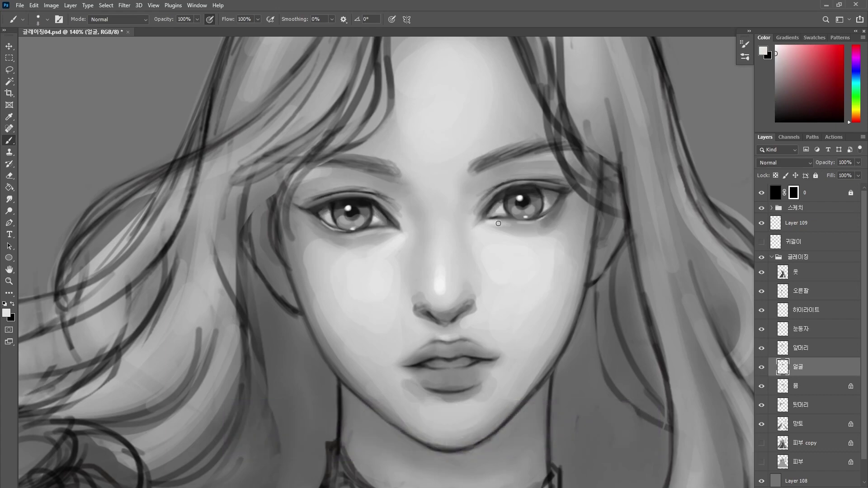
- Shade the skin between the left-hand eyebrow and upper eyelid with a sampled gray and a larger brush
left_click(474, 226, "alt")
key("bracketright")
key("bracketright")
key("bracketright")
key("bracketright")
key("bracketright")
key("bracketright")
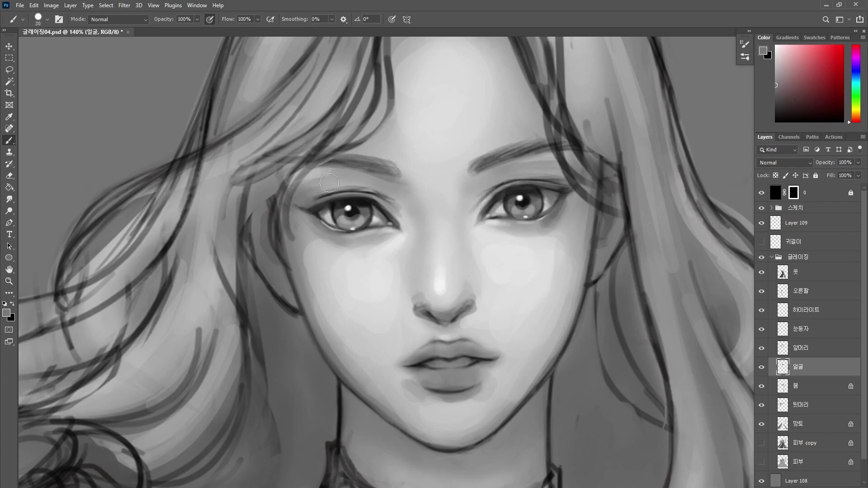
left_click_drag(320, 185, 297, 180)
- Shade the nostril wings with sampled tones and soften the side of the nose bridge with a smaller brush
left_click(426, 273, "alt")
left_click(471, 302, "alt")
left_click_drag(470, 301, 466, 321)
key("bracketright")
left_click(409, 298, "alt")
left_click_drag(419, 298, 423, 305)
key("bracketleft")
key("bracketleft")
key("bracketleft")
left_click_drag(437, 199, 443, 234)
- Nudge the contents of the 하이라이트 layer slightly sideways
left_click(806, 311)
key("v")
left_click_drag(237, 211, 242, 210)
- Paint the shadow along the underside of the nose with a sampled tone and a smaller brush
key("b")
key("bracketleft")
key("bracketleft")
left_click(469, 292, "alt")
left_click_drag(448, 302, 417, 300)
- Smooth the forehead shading from the hairline down to the brows with a much larger brush and sampled skin tones
key("bracketright")
key("bracketright")
key("bracketright")
key("bracketright")
key("bracketright")
key("bracketright")
key("bracketright")
key("bracketright")
key("bracketright")
key("bracketright")
key("bracketright")
key("bracketright")
key("bracketright")
key("bracketright")
left_click_drag(449, 87, 452, 169)
left_click(442, 178, "ctrl")
key("bracketright")
left_click_drag(488, 109, 507, 124)
left_click(469, 171, "alt")
left_click_drag(473, 182, 456, 156)
- Paint the shadows the bangs cast along both sides of the forehead with sampled and darker grays
left_click(420, 95, "alt")
key("bracketleft")
key("bracketleft")
key("bracketleft")
key("bracketleft")
key("bracketleft")
key("bracketleft")
mouse_move(420, 106)
left_mouse_down()
mouse_move(388, 215)
mouse_move(404, 163)
left_mouse_up()
left_click(776, 88)
left_click_drag(475, 97, 565, 206)
- Shade the right-hand ear with a sampled gray and a much smaller brush
left_click(616, 231, "alt")
key("bracketleft")
key("bracketleft")
key("bracketleft")
key("bracketleft")
key("bracketleft")
key("bracketleft")
key("bracketleft")
key("bracketleft")
left_click_drag(607, 262, 604, 302)
- Shade the left-hand ear under the hair with a sampled gray
left_click(686, 82, "alt")
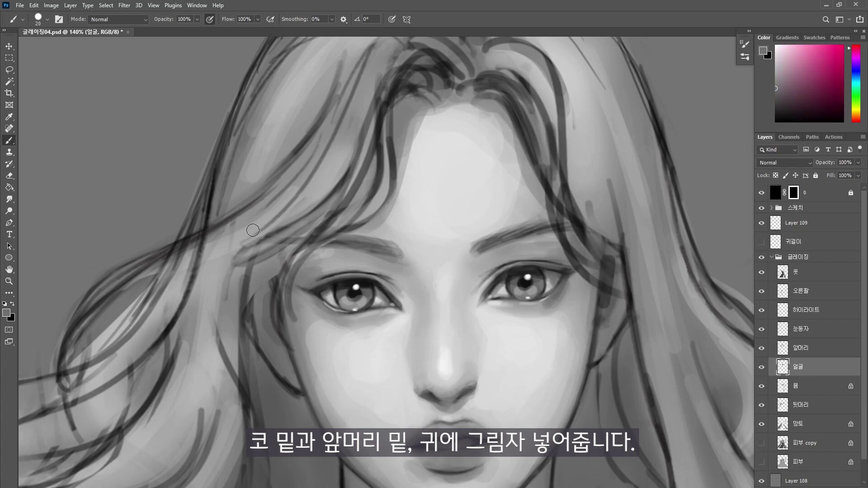
left_click(281, 229, "alt")
mouse_move(269, 275)
left_mouse_down()
mouse_move(265, 330)
mouse_move(311, 388)
left_mouse_up()
- Lighten the lower part of the left-hand ear with a sampled skin tone and a 45 px brush
left_click(607, 286, "alt")
key("bracketleft")
left_click(312, 353, "alt")
key("bracketright")
key("bracketright")
key("bracketright")
key("bracketright")
key("bracketright")
key("bracketright")
key("bracketright")
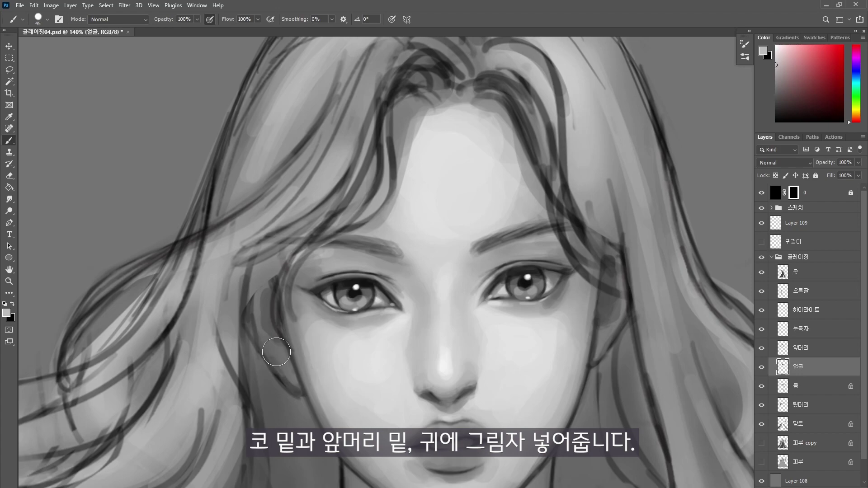
left_click_drag(274, 352, 284, 367)
- Lighten the inside of the right-hand ear with a smaller brush
key("bracketleft")
key("bracketleft")
key("bracketleft")
key("bracketleft")
left_click_drag(608, 312, 603, 334)
- Darken the inner end of the right-hand eyebrow and, on the 눈동자 layer, the upper edges of both irises
left_click_drag(482, 252, 500, 242)
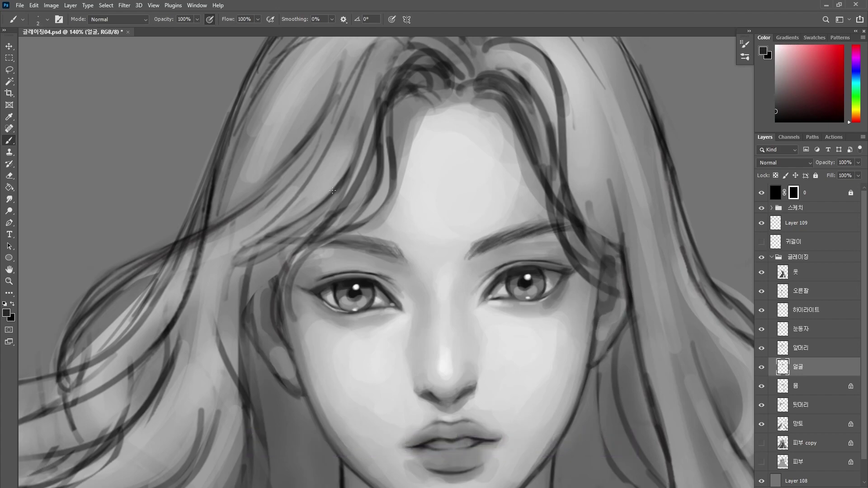
left_click(557, 269, "alt")
left_click(833, 329)
left_click_drag(342, 288, 365, 283)
left_click(524, 281, "alt")
mouse_move(513, 274)
left_mouse_down()
mouse_move(537, 270)
mouse_move(523, 256)
left_mouse_up()
- Add a new layer above 눈동자 and paint fine black eyelashes along both eyes
key("ctrl+shift+alt+n")
key("bracketright")
key("bracketright")
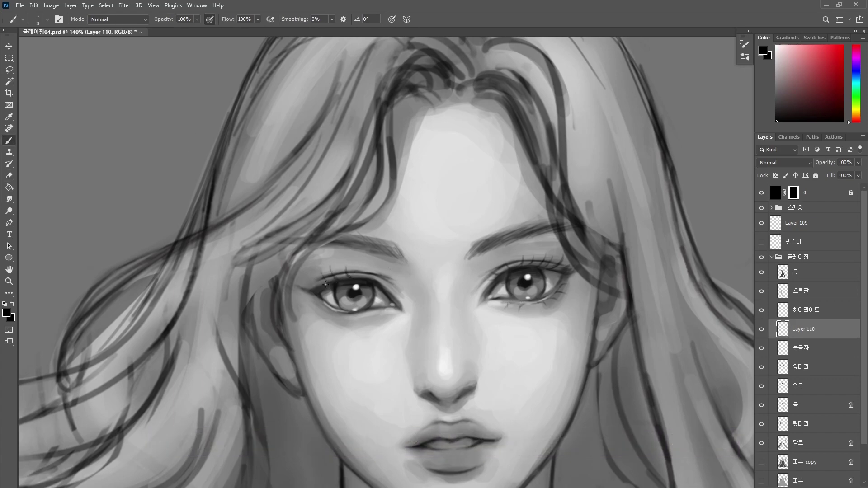
key("e")
key("b")
left_click_drag(361, 279, 340, 277)
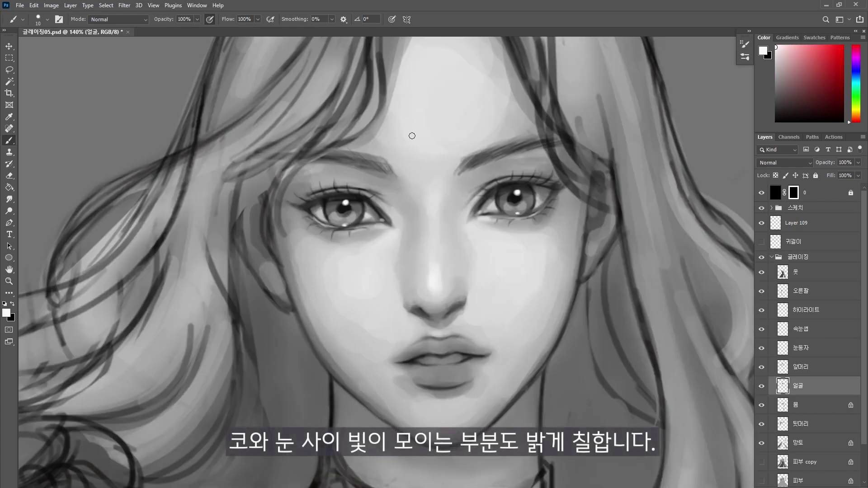
- On the 얼굴 layer, brighten the inner eye corners, the skin beneath them and the nose bridge with white
key("bracketleft")
key("bracketleft")
key("bracketleft")
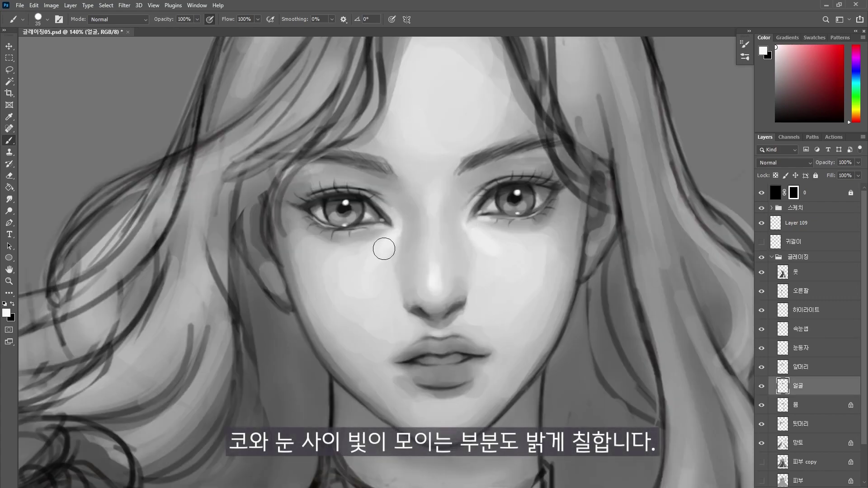
key("bracketleft")
key("bracketleft")
key("bracketleft")
key("bracketleft")
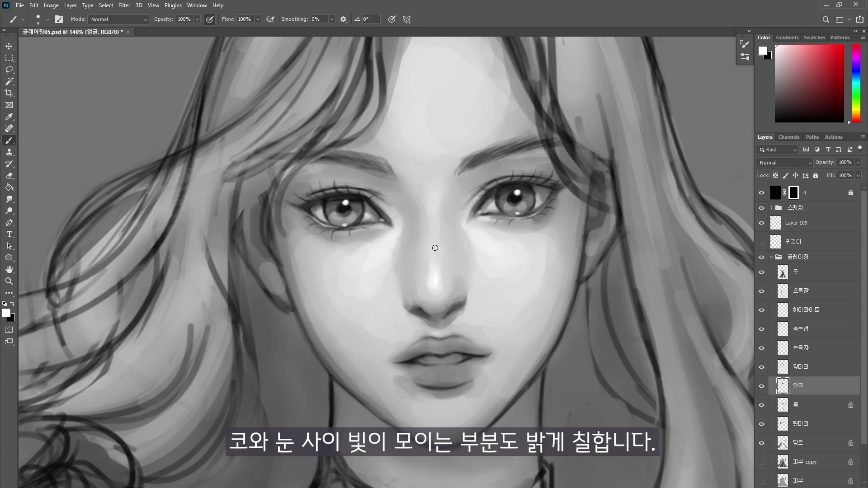
- Paint highlights on the lower lip with a light tone sampled from the nose and a 20 px brush
key("bracketright")
key("bracketright")
key("bracketright")
left_click(451, 282, "alt")
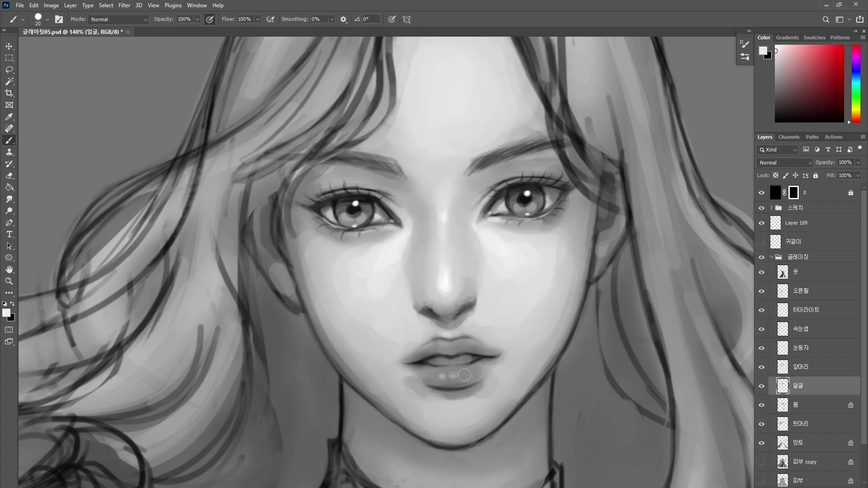
left_click_drag(461, 374, 473, 373)
- Refine the upper lip's edge, the left-hand mouth corner and the area below the lower lip with sampled tones
left_click_drag(433, 339, 498, 350)
left_click(451, 357, "alt")
left_click(486, 344, "alt")
left_click_drag(403, 360, 396, 368)
left_click_drag(466, 396, 482, 390)
left_click(479, 361, "alt")
- Refine the right-hand jawline and cheek contour with a smaller brush and sampled skin tones
key("bracketleft")
key("bracketleft")
left_click_drag(497, 420, 551, 367)
left_click(534, 384, "alt")
left_click_drag(557, 312, 554, 327)
- Paint over the contours of both ears and the left-hand jawline with sampled tones
left_click(596, 267, "alt")
mouse_move(603, 217)
left_mouse_down()
mouse_move(593, 285)
mouse_move(601, 247)
left_mouse_up()
left_click(601, 213, "alt")
left_click_drag(271, 251, 292, 319)
left_click(319, 344, "alt")
left_click_drag(321, 346, 384, 425)
- On the 몸 layer, shade the neck below the chin and along both sides with a larger brush
left_click(425, 470, "ctrl")
key("bracketright")
key("bracketright")
key("bracketright")
key("bracketright")
left_click_drag(362, 470, 465, 477)
left_click_drag(340, 393, 339, 452)
left_click_drag(551, 384, 551, 484)
- Darken the areas below both ears and beside the jaw with a sampled dark tone
left_click(568, 347, "alt")
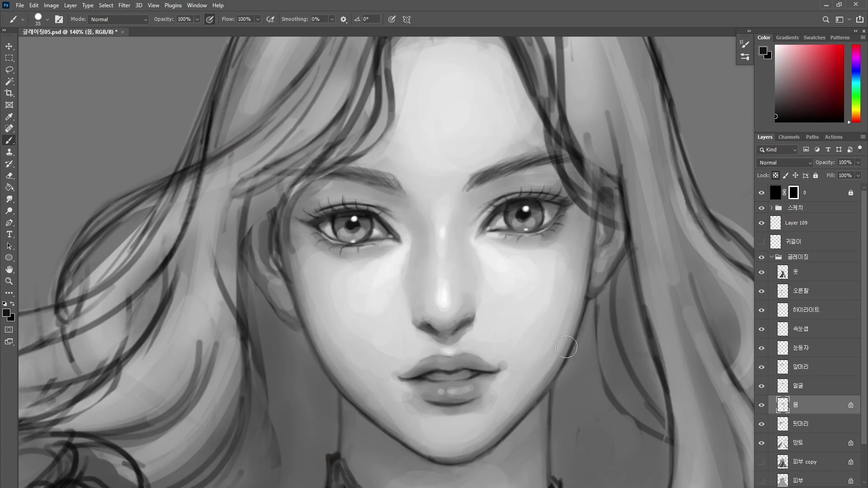
left_click(568, 347, "ctrl")
left_click(294, 330, "ctrl")
left_click_drag(290, 299, 308, 339)
left_click_drag(588, 307, 577, 479)
- On the 얼굴 layer, refine the line between the lips toward the right-hand mouth corner with a much smaller brush
left_click(542, 407, "ctrl")
key("bracketleft")
key("bracketleft")
key("bracketleft")
key("bracketleft")
key("bracketleft")
key("bracketleft")
key("bracketleft")
left_click(449, 375, "ctrl")
left_click_drag(434, 371, 484, 368)
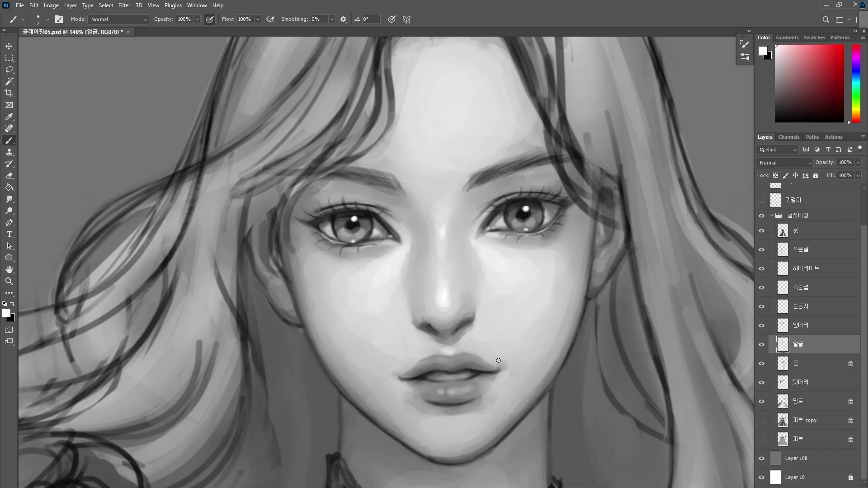
- Refine the left-hand corner of the mouth with a fine brush on the 얼굴 layer
key("x")
key("bracketleft")
key("bracketleft")
key("bracketleft")
key("bracketleft")
key("bracketleft")
key("bracketleft")
key("bracketleft")
key("bracketleft")
key("alt+bracketright")
key("alt+bracketright")
key("alt+bracketleft")
key("alt+bracketleft")
key("bracketright")
key("bracketright")
key("bracketright")
key("bracketright")
key("bracketright")
left_click_drag(401, 376, 411, 377)
- Sample tones around the face and shade beside the inner end of the left-hand eyebrow with a smaller brush
key("bracketright")
key("bracketright")
key("bracketright")
key("bracketright")
key("bracketright")
key("bracketright")
key("bracketright")
key("bracketright")
key("bracketright")
key("bracketright")
left_click(377, 355, "alt")
left_click(330, 334, "alt")
left_click(569, 247, "alt")
key("bracketleft")
key("bracketleft")
key("bracketleft")
key("bracketleft")
key("bracketleft")
key("bracketleft")
key("bracketleft")
key("bracketleft")
key("bracketleft")
key("bracketleft")
key("bracketleft")
left_click(405, 198, "alt")
left_click_drag(405, 198, 405, 218)
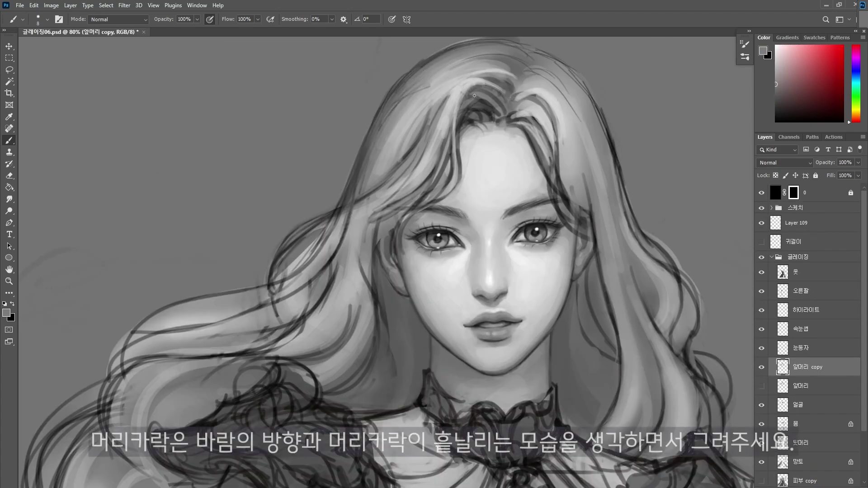
- On the 앞머리 copy layer, paint and clean up the strands left of the parting and the left-hand flowing waves
left_click_drag(461, 84, 412, 171)
key("e")
mouse_move(425, 135)
left_mouse_down()
mouse_move(282, 301)
mouse_move(359, 199)
left_mouse_up()
key("b")
key("e")
key("b")
mouse_move(230, 299)
left_mouse_down()
mouse_move(127, 382)
mouse_move(267, 349)
left_mouse_up()
- Paint the left-hand bangs toward the eye, and trim and repaint the strands right of the forehead
key("alt+bracketright")
left_click_drag(454, 122, 398, 246)
key("alt+bracketleft")
key("e")
left_click_drag(524, 131, 535, 188)
key("b")
mouse_move(593, 237)
left_mouse_down()
mouse_move(558, 122)
mouse_move(619, 317)
left_mouse_up()
- Paint the long flowing locks on the right-hand side of the hair with sampled tones
key("alt+bracketleft")
key("bracketright")
mouse_move(617, 249)
left_mouse_down()
mouse_move(633, 378)
mouse_move(638, 367)
left_mouse_up()
left_click_drag(611, 292, 591, 423)
left_click(616, 316, "alt")
left_click_drag(627, 281, 656, 367)
left_click_drag(633, 300, 661, 425)
mouse_move(656, 373)
left_mouse_down()
mouse_move(679, 452)
mouse_move(633, 441)
left_mouse_up()
key("alt+bracketright")
left_click(656, 375, "alt")
left_click_drag(628, 204, 694, 344)
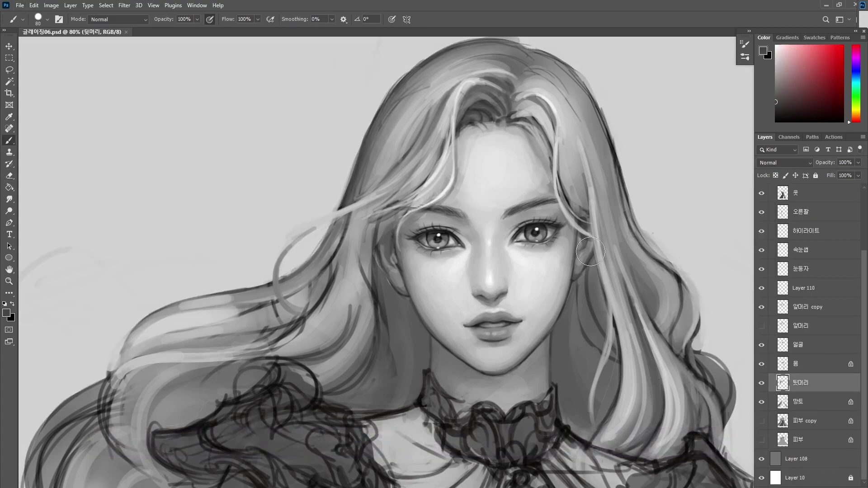
- On the 뒷머리 layer, darken the back hair on both sides of the neck
left_click_drag(583, 266, 599, 362)
left_click_drag(569, 303, 574, 424)
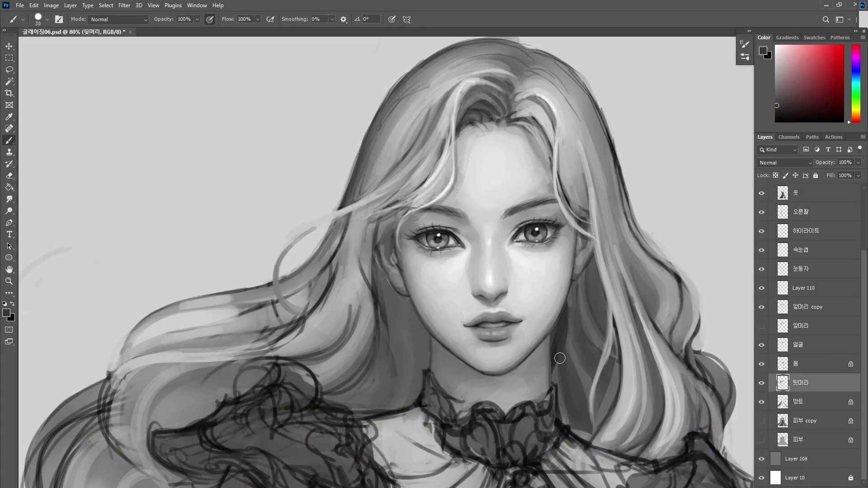
left_click_drag(418, 303, 422, 361)
left_click_drag(378, 323, 339, 414)
- Paint the loose left-hand strand and the bangs beside the forehead with a sampled hair tone
key("alt+bracketright")
key("alt+bracketright")
key("alt+bracketright")
key("alt+bracketright")
key("bracketleft")
key("bracketleft")
key("bracketleft")
key("bracketleft")
key("bracketleft")
left_click(335, 217, "alt")
left_click_drag(334, 216, 276, 271)
left_click_drag(453, 176, 400, 226)
- Refine the right-hand lower locks by alternately painting and erasing strands
left_click(678, 266, "alt")
key("e")
key("alt+bracketleft")
key("b")
left_click_drag(667, 346, 719, 407)
key("e")
left_click_drag(610, 325, 592, 427)
key("b")
left_click_drag(608, 278, 620, 391)
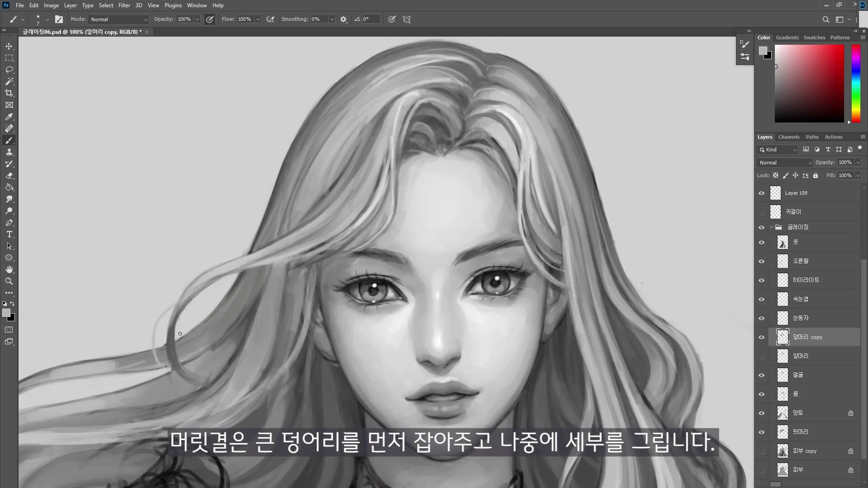
- On the 앞머리 copy layer, detail the loose left-hand curl and the right-hand locks with sampled tones
left_click_drag(156, 361, 181, 303)
left_click(184, 307, "alt")
left_click(206, 282, "alt")
mouse_move(217, 277)
left_mouse_down()
mouse_move(194, 288)
mouse_move(156, 362)
mouse_move(213, 376)
mouse_move(174, 364)
mouse_move(168, 353)
left_mouse_up()
left_click(176, 300, "alt")
left_click(179, 364, "alt")
left_click(208, 378, "alt")
left_click(208, 377, "alt")
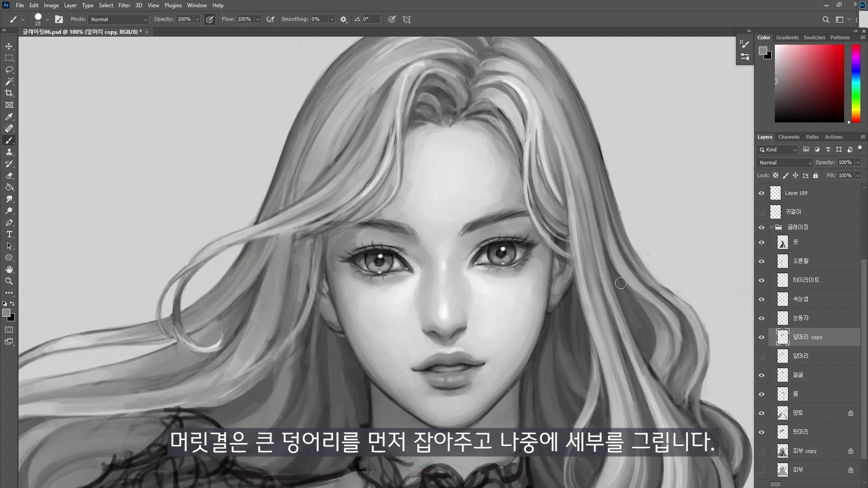
mouse_move(621, 283)
left_mouse_down()
mouse_move(651, 357)
mouse_move(632, 289)
left_mouse_up()
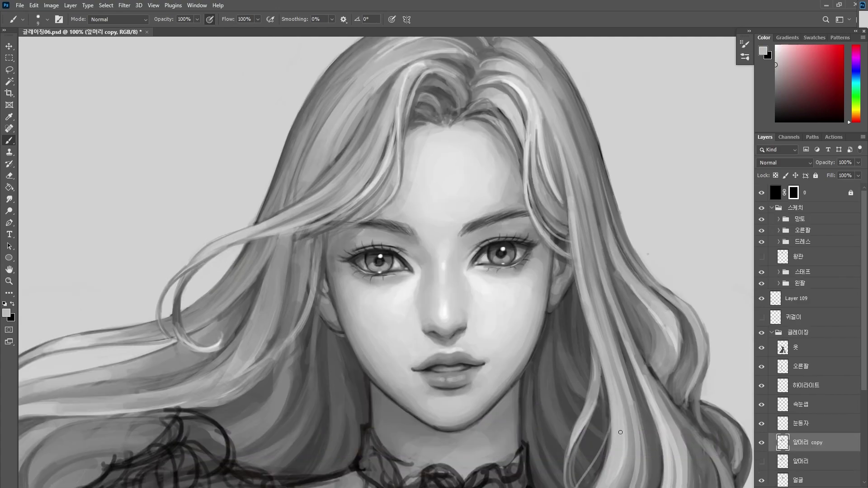
left_click_drag(621, 432, 595, 487)
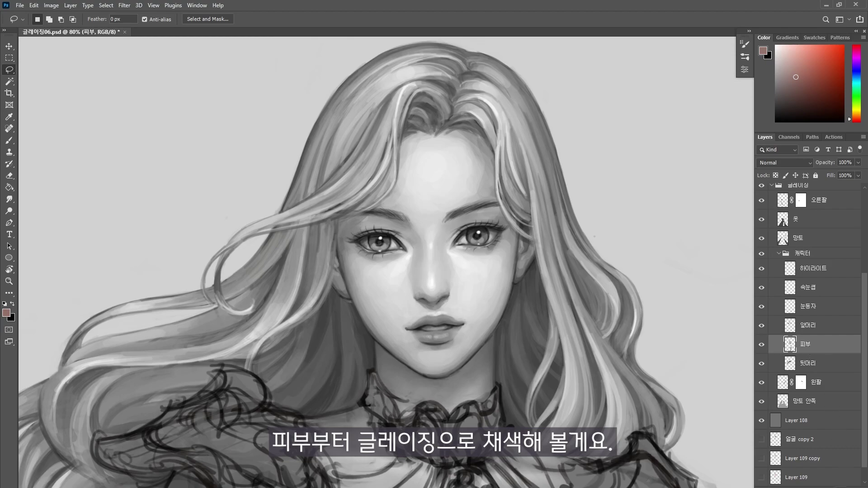
- Create a new layer above 피부 and cover the face and neck with a muted reddish brown using a large soft brush
key("ctrl+shift+alt+n")
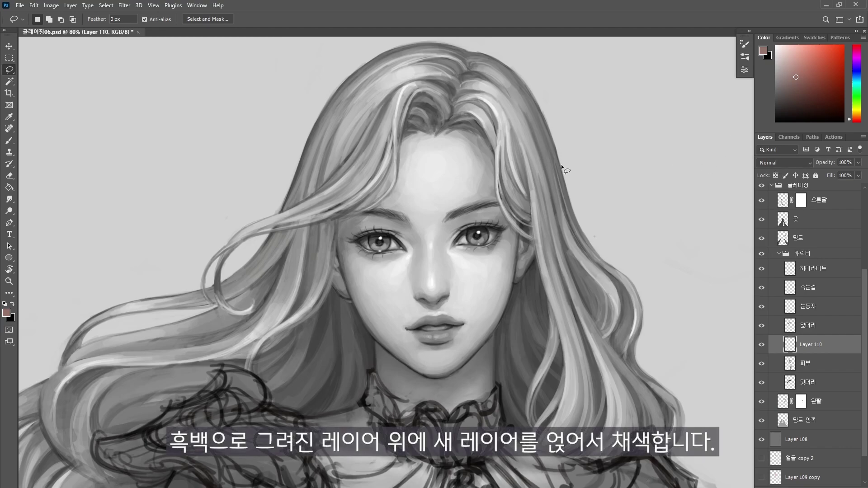
key("b")
mouse_move(454, 177)
left_mouse_down()
mouse_move(368, 204)
mouse_move(440, 318)
mouse_move(491, 158)
mouse_move(397, 160)
mouse_move(481, 307)
mouse_move(457, 254)
mouse_move(403, 244)
mouse_move(601, 109)
mouse_move(654, 201)
left_mouse_up()
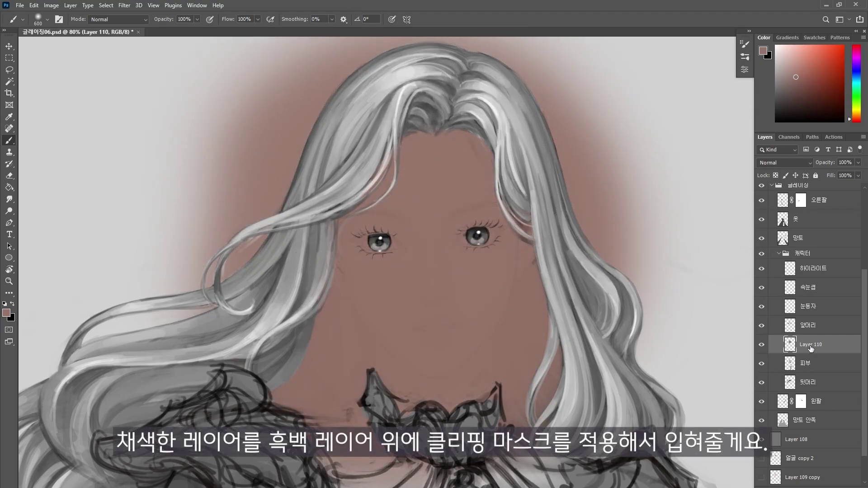
- Clip the reddish-brown color layer to the 피부 layer
left_click(863, 137)
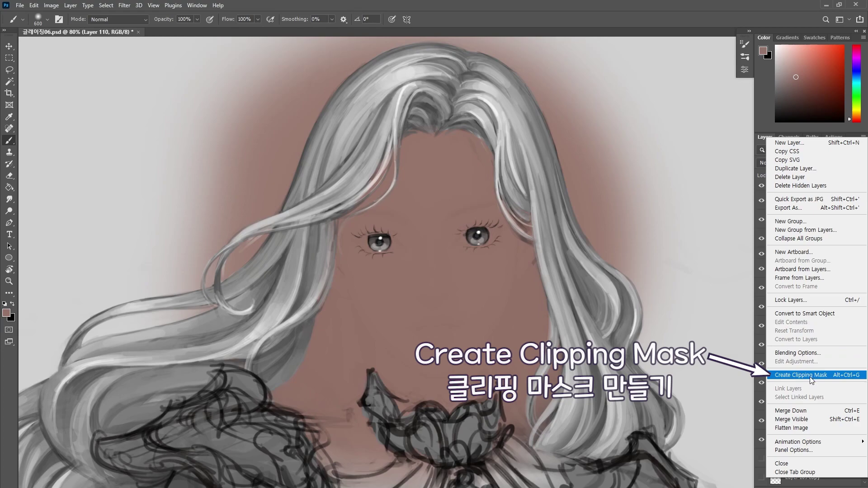
left_click(821, 381)
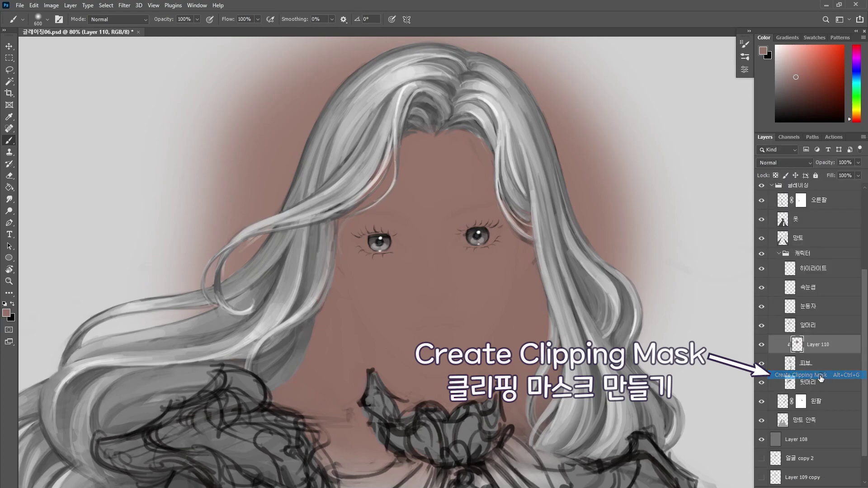
left_click(865, 140)
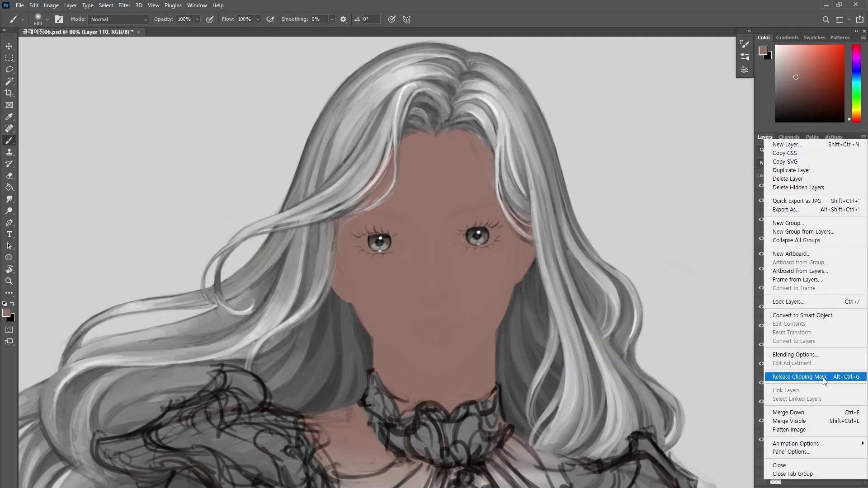
key("Escape")
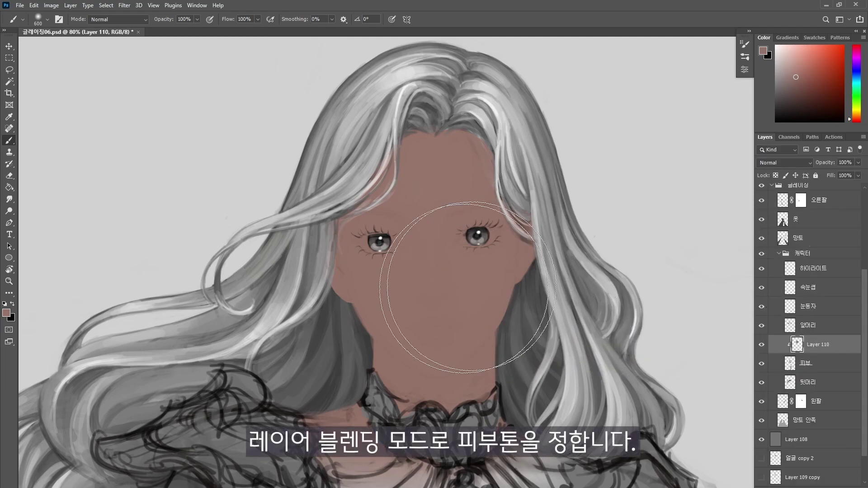
- Try Multiply, Overlay and Hard Light blending on the clipped color layer, and delete that layer
left_click(788, 164)
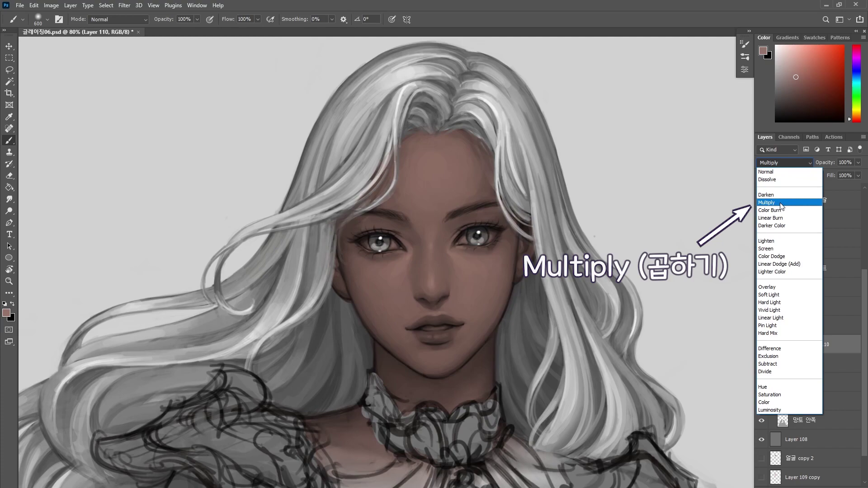
left_click(782, 206)
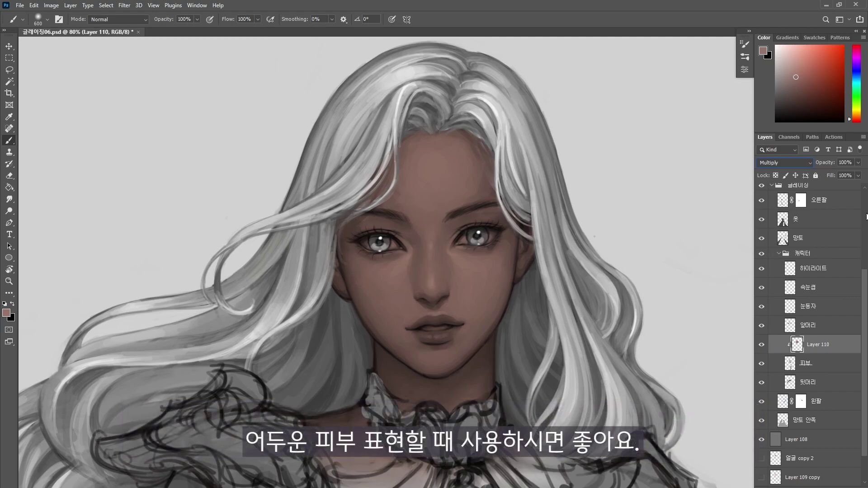
left_click(791, 164)
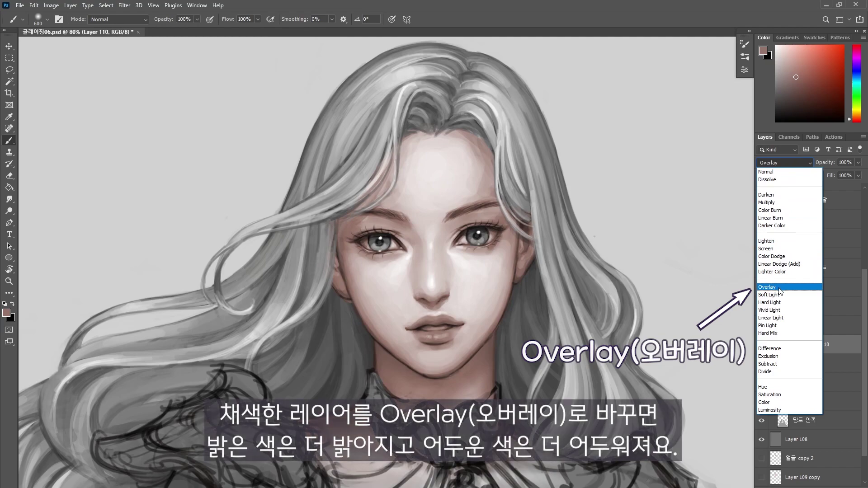
left_click(779, 290)
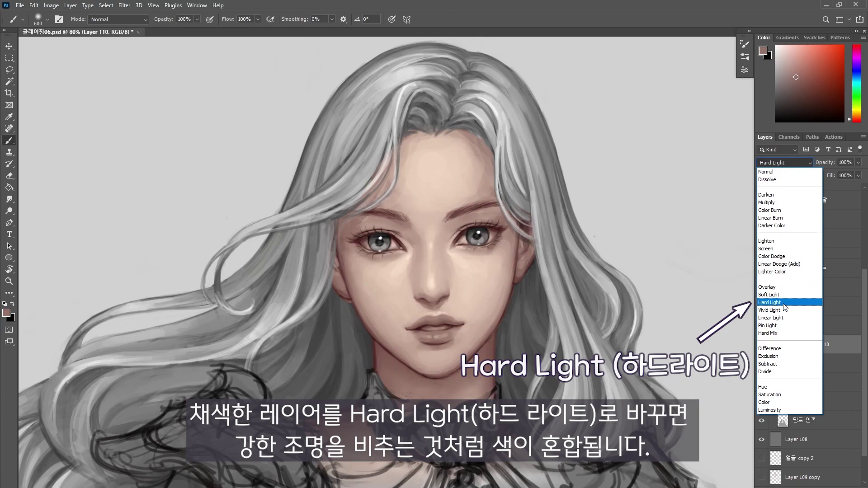
left_click(786, 304)
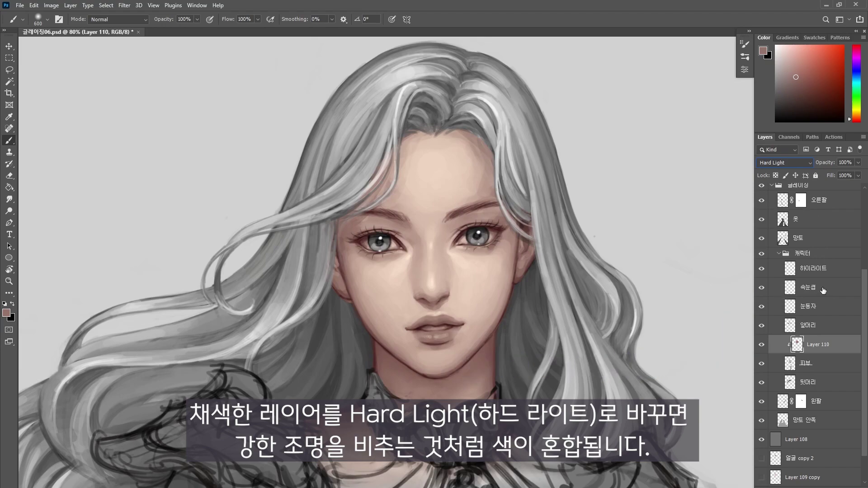
key("Delete")
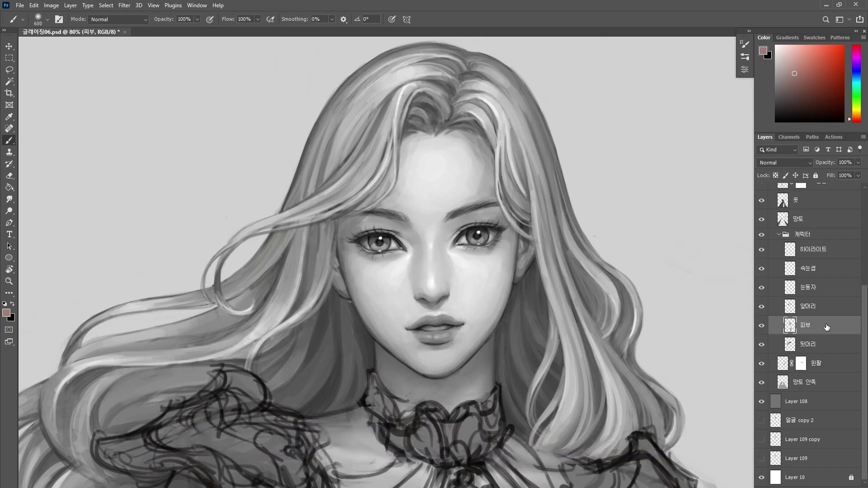
- Duplicate the 피부 layer and set the copy's blend mode to Hard Light
key("ctrl+j")
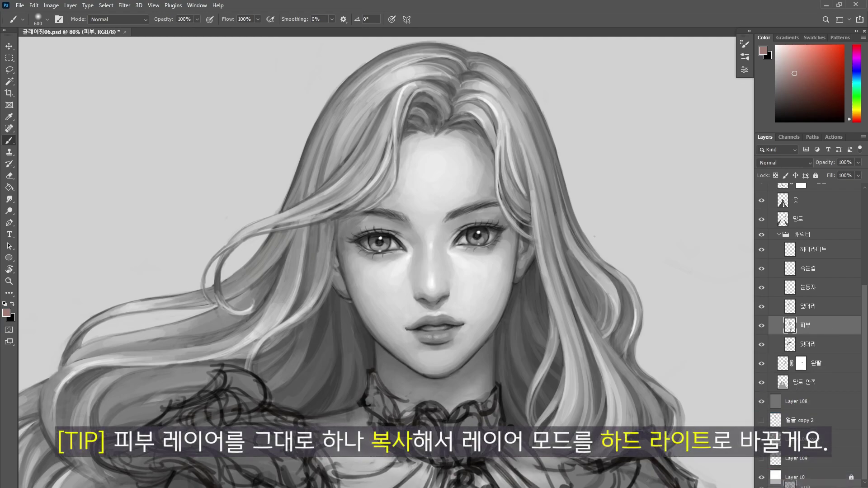
left_click(789, 164)
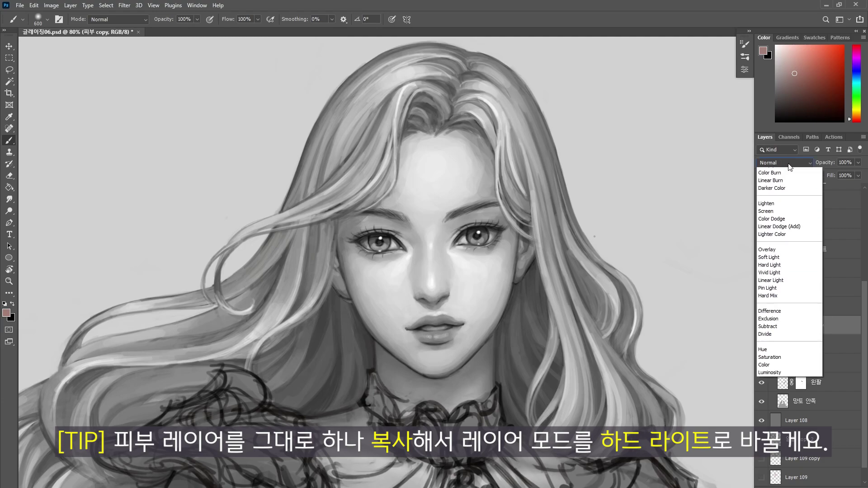
left_click(778, 242)
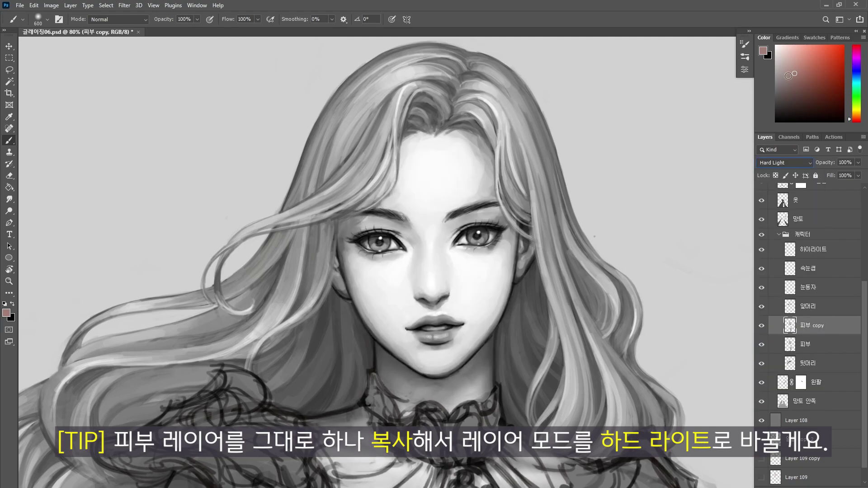
- Clip 피부 copy to the 피부 layer and paint the face and neck with muted reddish-brown skin tones
left_click(791, 74)
mouse_move(538, 144)
left_mouse_down()
mouse_move(446, 132)
mouse_move(343, 282)
mouse_move(353, 381)
mouse_move(506, 221)
mouse_move(479, 337)
left_mouse_up()
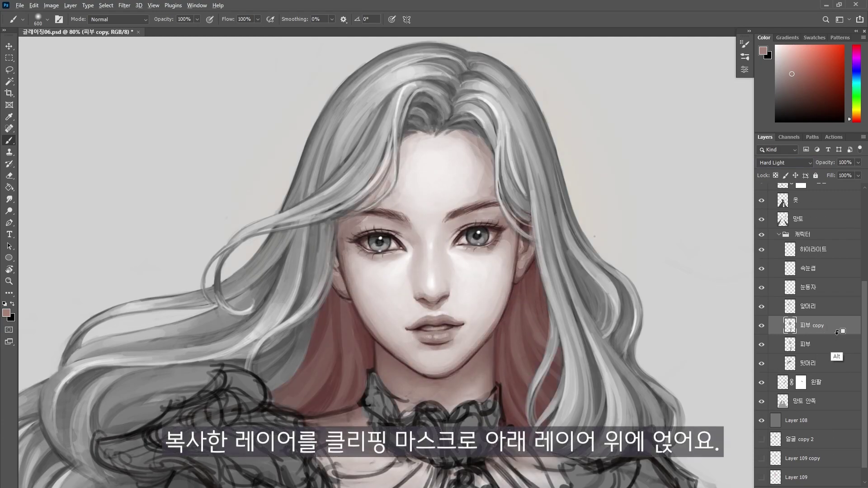
left_click(836, 332, "alt")
left_click(795, 81)
mouse_move(523, 135)
left_mouse_down()
mouse_move(408, 350)
mouse_move(441, 358)
mouse_move(450, 376)
mouse_move(359, 437)
left_mouse_up()
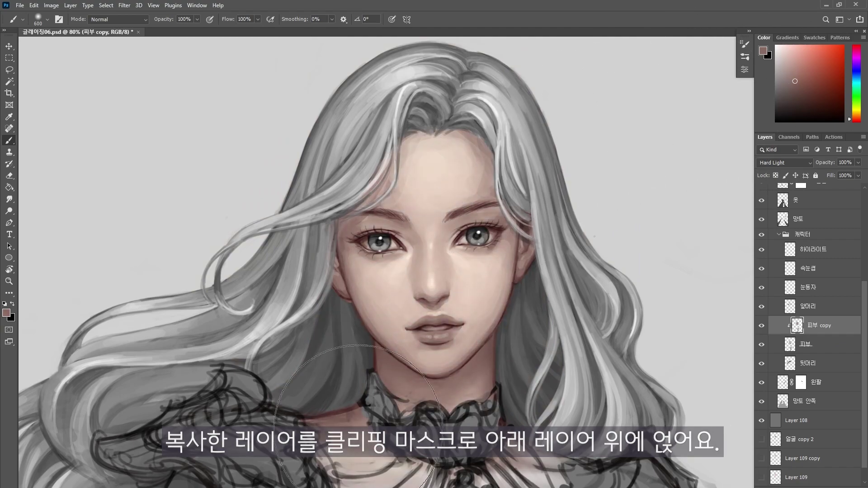
- Shift the paint color to a lighter, pinker red and repaint the face, neck and chest on 피부 copy
left_click(792, 77)
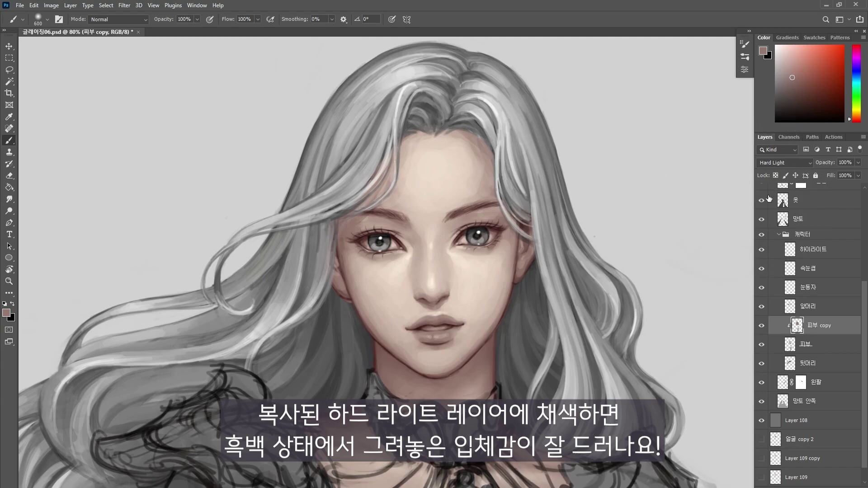
left_click(793, 74)
left_click_drag(851, 118, 850, 121)
mouse_move(480, 149)
left_mouse_down()
mouse_move(396, 272)
mouse_move(436, 466)
mouse_move(510, 434)
left_mouse_up()
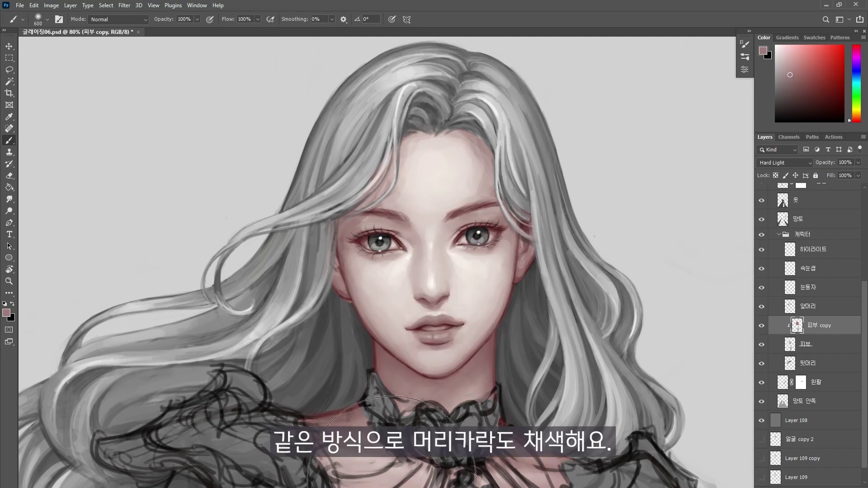
- Duplicate the 앞머리 layer, clipping the copy to it with Hard Light blending
key("v")
left_click(813, 307)
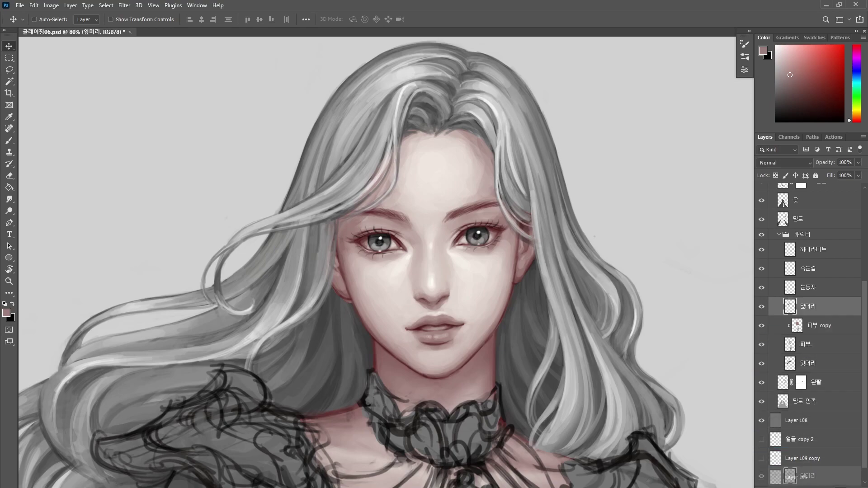
left_click_drag(828, 313, 836, 314)
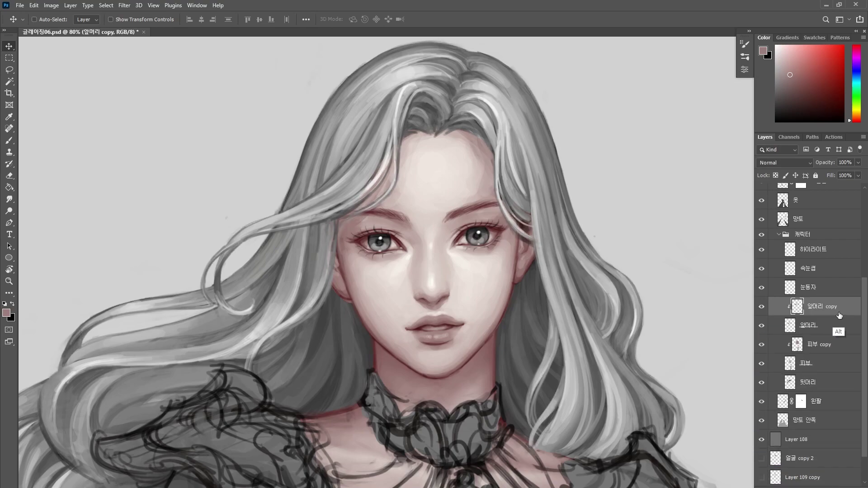
left_click(787, 164)
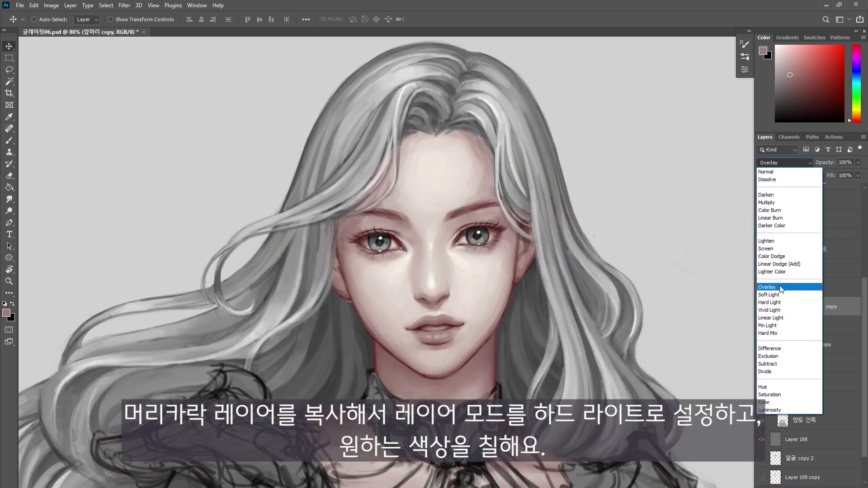
left_click(780, 304)
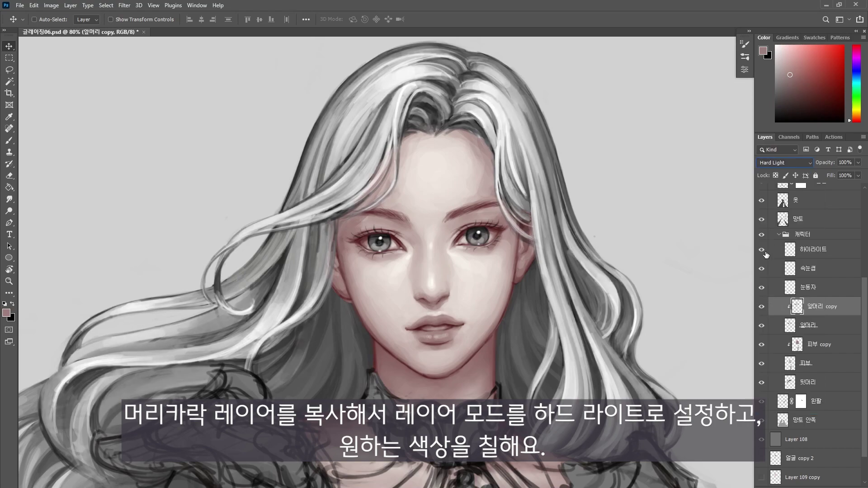
- Paint the front hair on 앞머리 copy with a muted orange-brown
left_click(793, 72)
left_click(856, 116)
key("b")
mouse_move(429, 75)
left_mouse_down()
mouse_move(179, 306)
mouse_move(592, 336)
mouse_move(633, 393)
left_mouse_up()
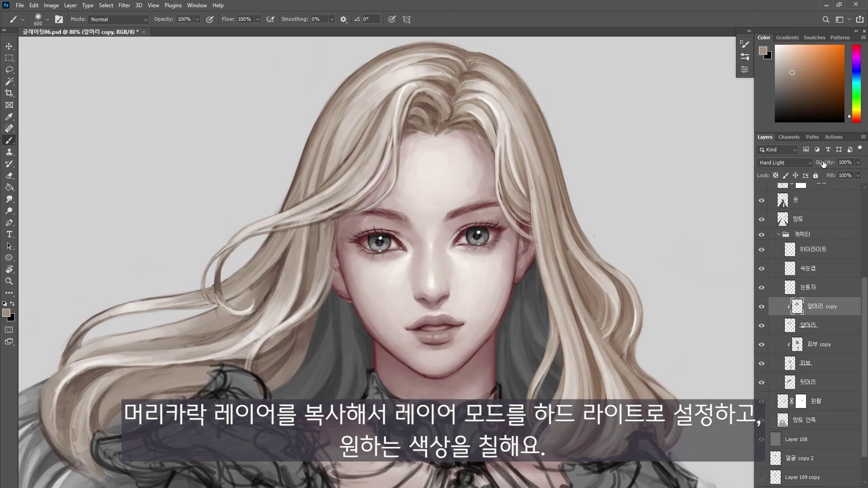
- Duplicate the 뒷머리 layer, clipping the copy to it with Hard Light blending
left_click(828, 382)
key("ctrl+j")
key("ctrl+alt+g")
left_click(787, 162)
left_click(774, 300)
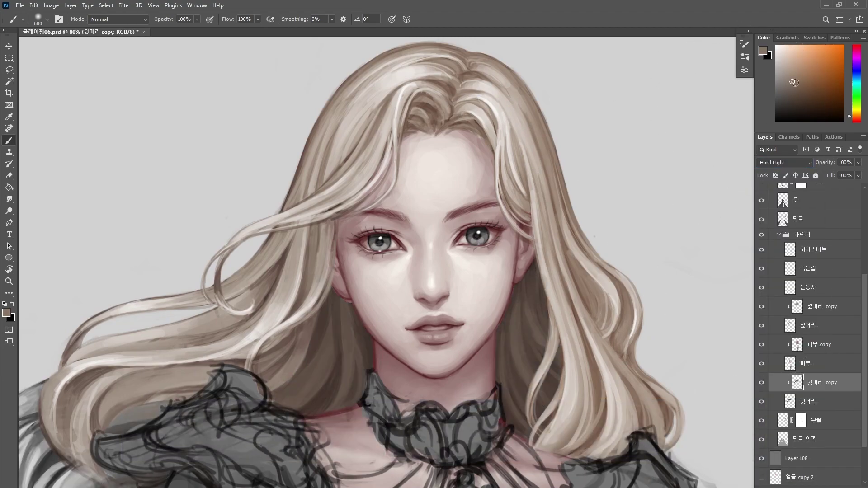
- Paint the back hair brown on 뒷머리 copy and glaze warmer tones over the front hair on 앞머리 copy
mouse_move(431, 206)
left_mouse_down()
mouse_move(437, 339)
mouse_move(17, 423)
left_mouse_up()
left_click(827, 307)
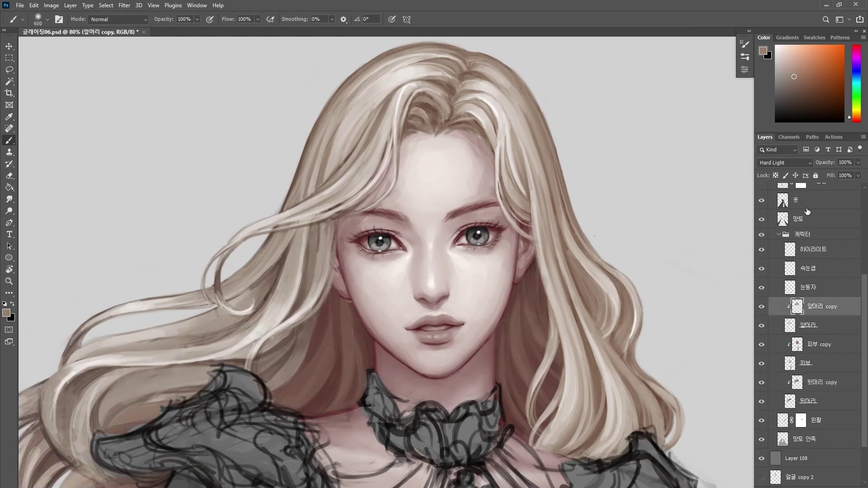
left_click_drag(182, 306, 606, 385)
- Duplicate the 눈동자 layer, clipping the copy to it with Hard Light blending
left_click(819, 345)
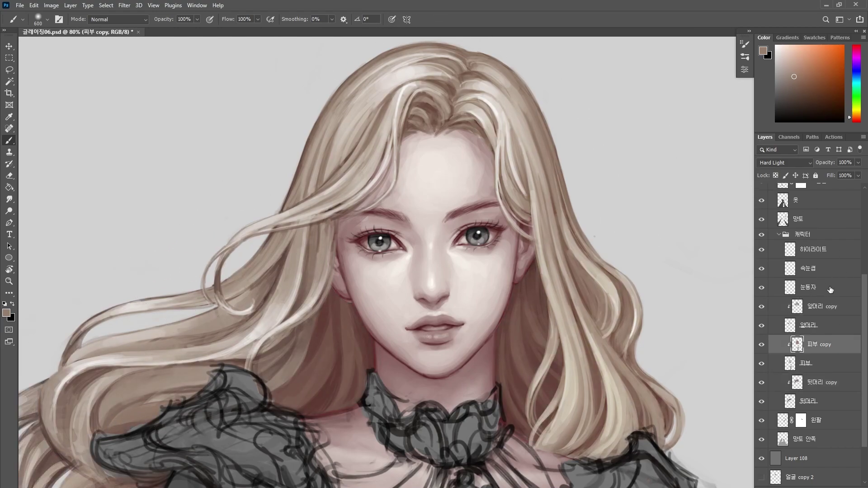
left_click(835, 291)
key("ctrl+j")
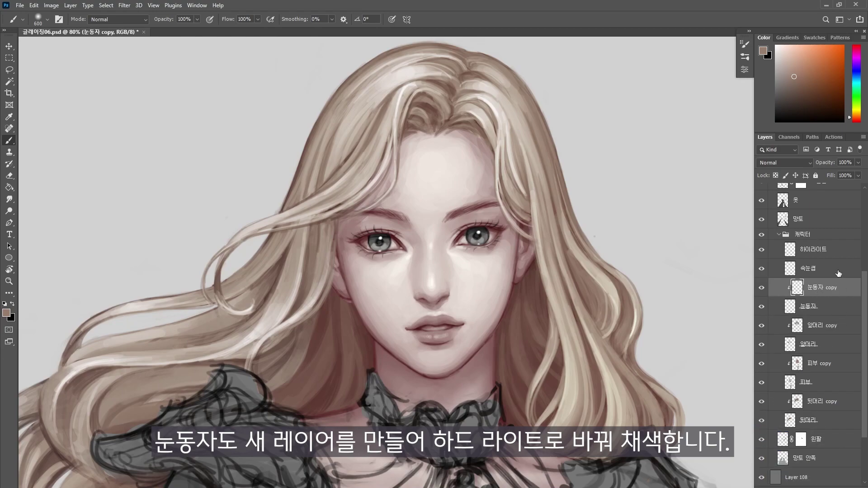
left_click(784, 162)
left_click(770, 303)
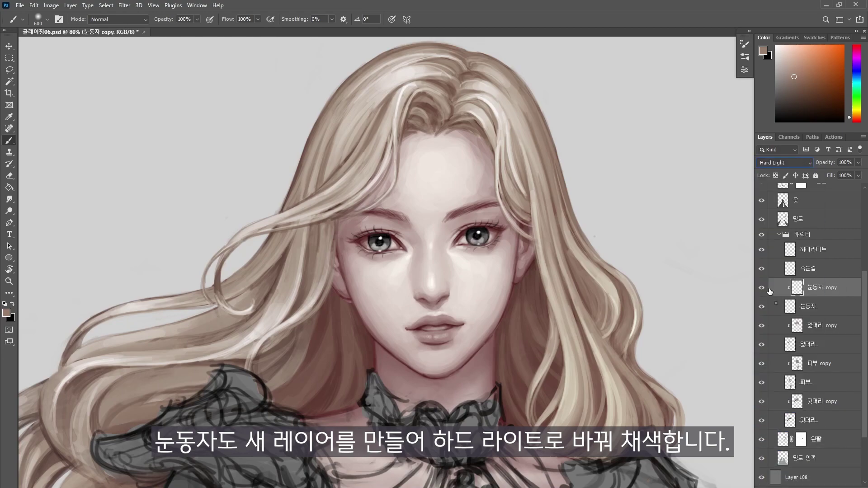
- Paint both irises a muted purple on 눈동자 copy
left_click(799, 92)
left_click(852, 54)
left_click_drag(798, 94, 792, 82)
mouse_move(364, 264)
left_mouse_down()
mouse_move(377, 282)
mouse_move(477, 232)
mouse_move(475, 255)
mouse_move(394, 237)
mouse_move(533, 227)
left_mouse_up()
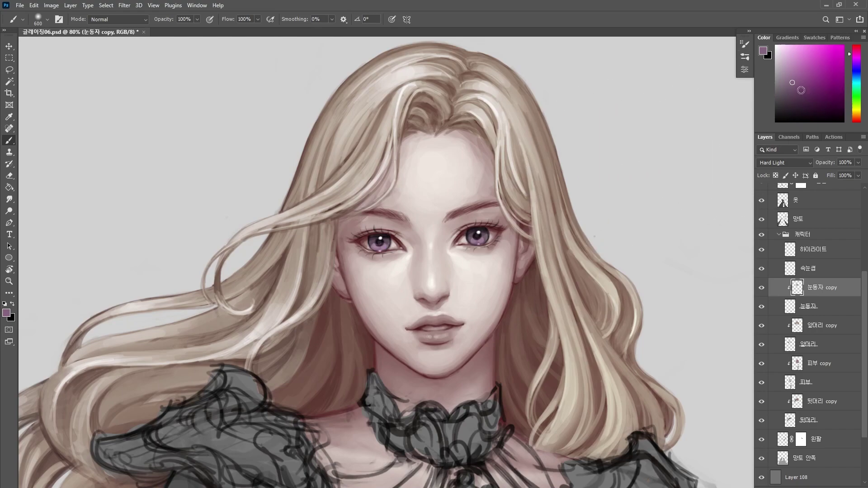
left_click(790, 88)
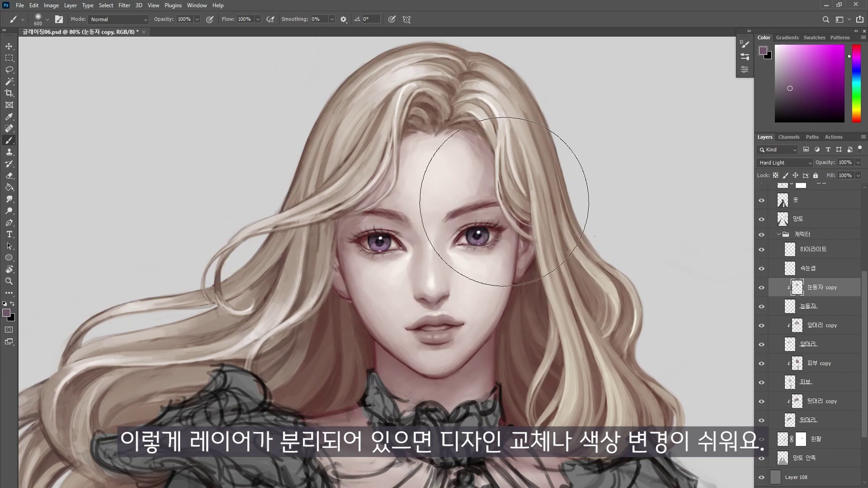
left_click(799, 94)
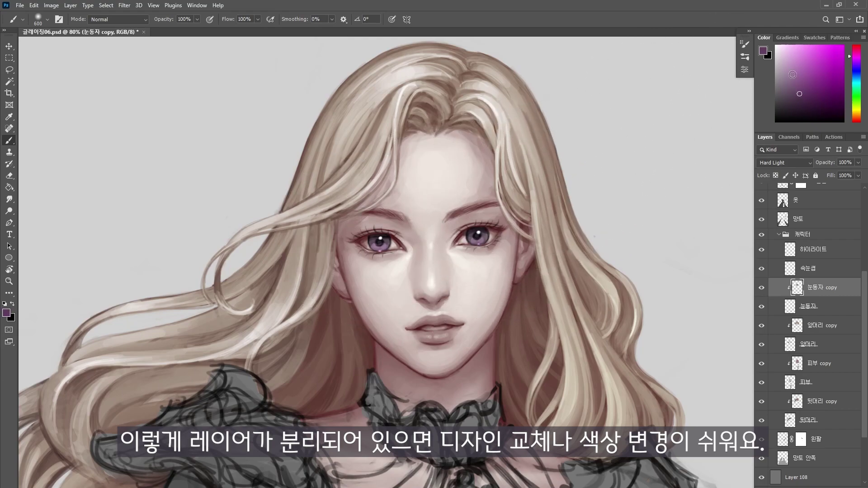
- Brighten the purple of both irises on 눈동자 copy with light violet tones and a much smaller brush
key("bracketleft")
key("bracketleft")
key("bracketleft")
key("bracketleft")
key("bracketleft")
key("bracketleft")
key("bracketleft")
key("bracketleft")
key("bracketleft")
key("bracketleft")
key("bracketleft")
key("bracketleft")
key("bracketleft")
key("bracketleft")
left_click(794, 48)
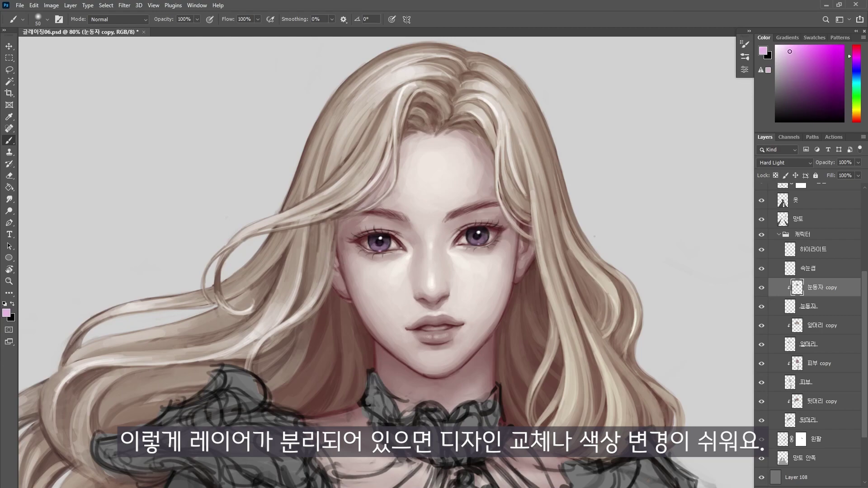
left_click(850, 73)
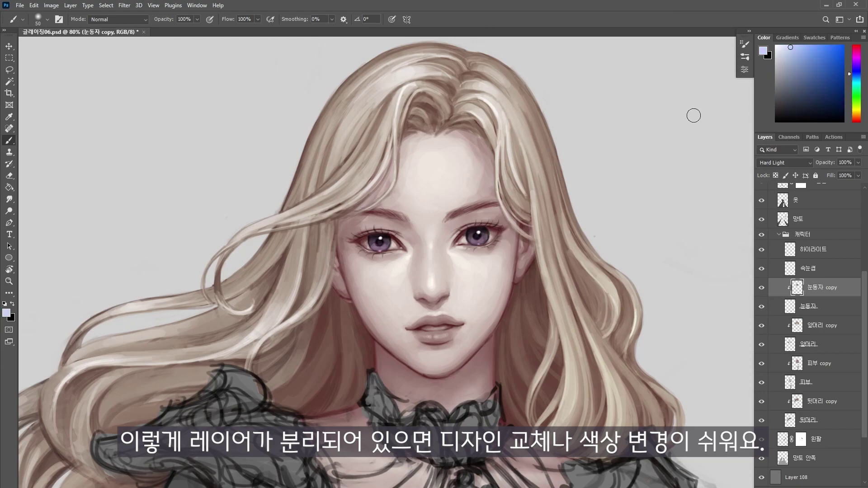
left_click(849, 61)
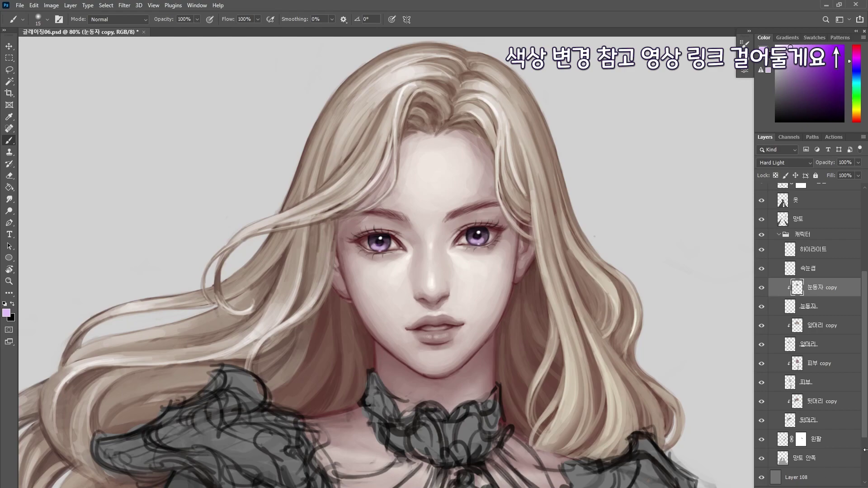
- Paint the lips a soft red on the 피부 copy layer with a size 50 brush
left_click(837, 365)
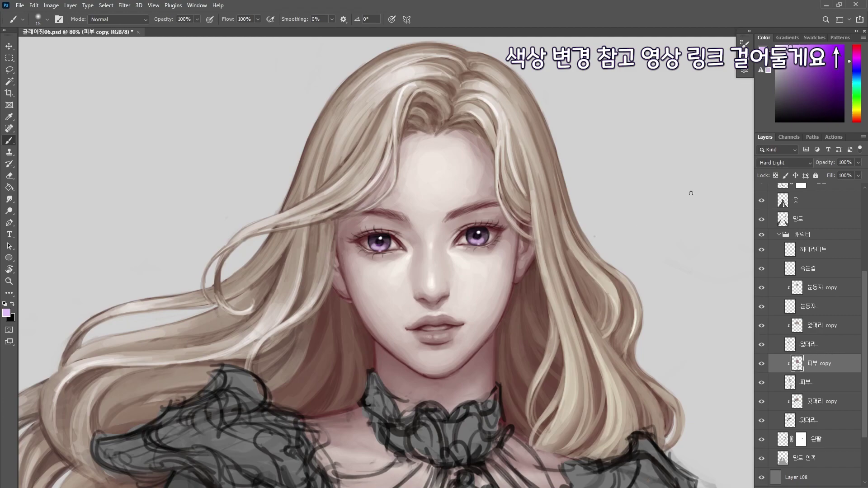
left_click(796, 82)
left_click(856, 50)
left_click_drag(852, 121, 852, 128)
mouse_move(437, 338)
left_mouse_down()
mouse_move(451, 324)
mouse_move(428, 321)
left_mouse_up()
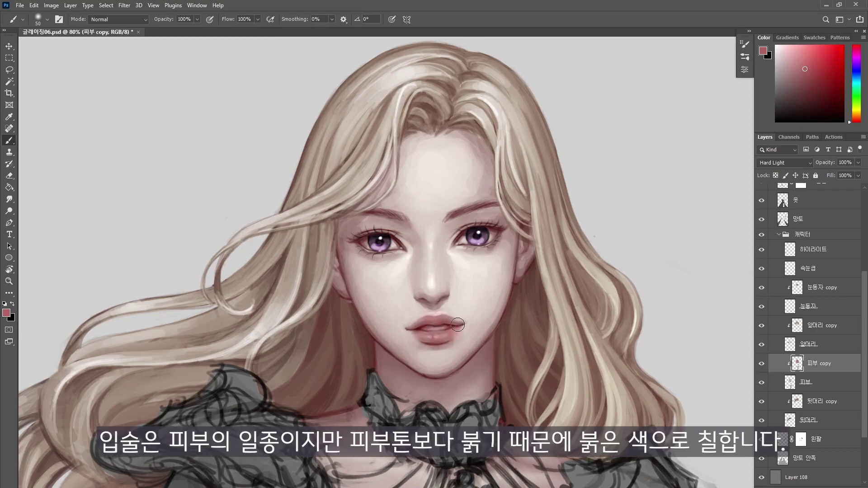
left_click(809, 75)
left_click_drag(422, 335, 440, 339)
- Refine the lips on 피부 copy with pale pink and dark red tones using a size 10 brush
left_click(784, 49)
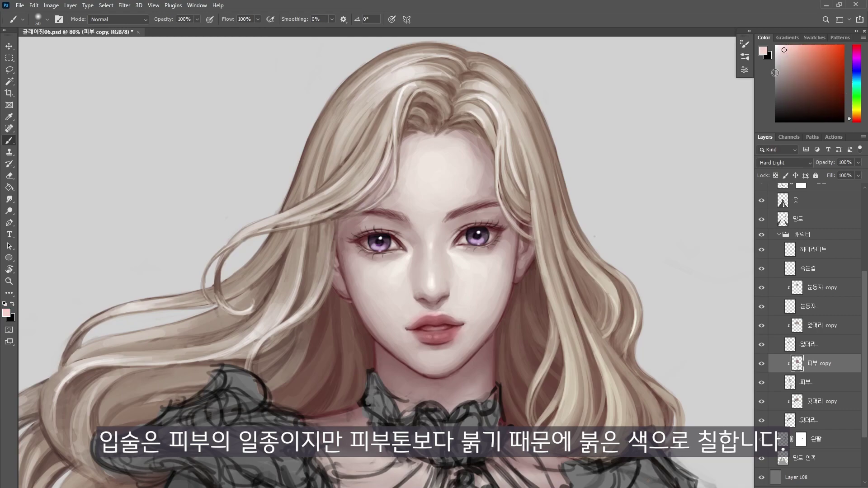
key("bracketright")
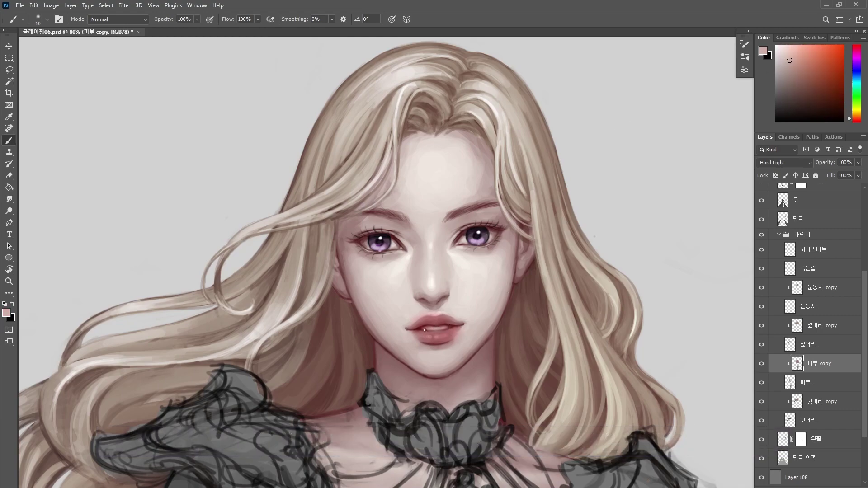
left_click(795, 74)
left_click(443, 326, "alt")
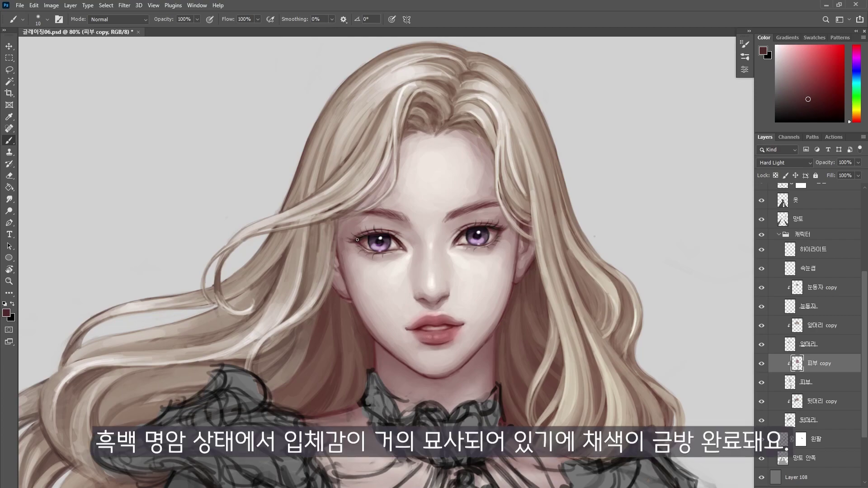
- Glaze a muted red under the nose, along both lower eyelids and over the upper eyelid on 피부 copy
left_click(806, 83)
key("bracketright")
key("bracketright")
key("bracketright")
key("bracketright")
key("bracketright")
key("bracketright")
key("bracketright")
left_click_drag(423, 299, 441, 302)
left_click_drag(466, 252, 483, 252)
left_click_drag(380, 262, 361, 251)
left_click(380, 222, "alt")
left_click_drag(381, 222, 405, 226)
key("bracketleft")
- Strengthen the reddish shading around both eyes and at the base of the nose with tones sampled from the face
left_click(369, 245, "alt")
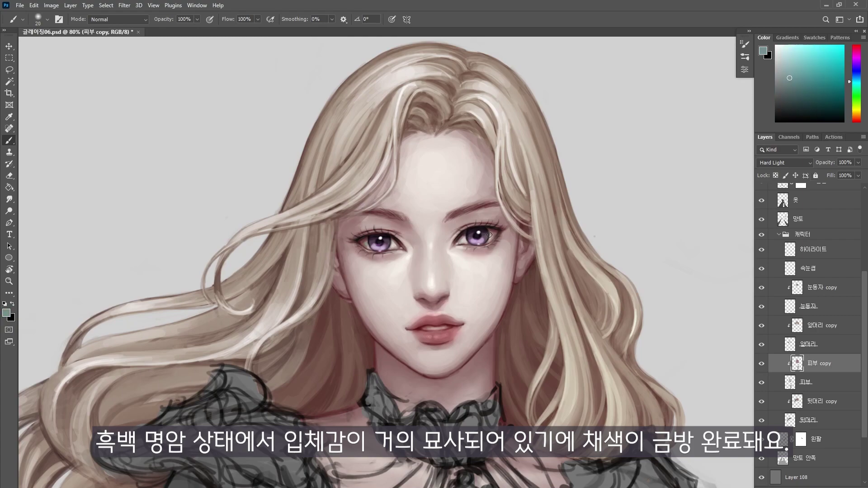
left_click(791, 93)
left_click(856, 56)
key("bracketright")
key("bracketright")
key("bracketright")
key("bracketright")
left_click(358, 248, "alt")
left_click(433, 299, "alt")
left_click(481, 251, "alt")
left_click(480, 250, "alt")
left_click(480, 248, "alt")
left_click(482, 244, "alt")
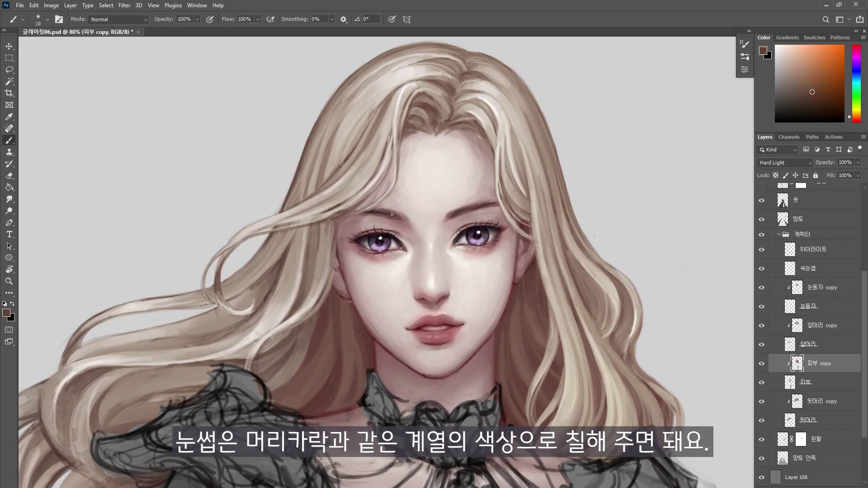
- Tint the eyebrows brown on 피부 copy to match the hair color
left_click_drag(460, 206, 473, 202)
left_click(453, 213, "alt")
key("bracketright")
key("bracketright")
key("bracketright")
key("bracketright")
left_click(448, 219, "alt")
- Enrich the lips on 피부 copy with a more saturated red and sampled lip tones
left_click(441, 336, "alt")
key("bracketright")
left_click_drag(429, 336, 443, 337)
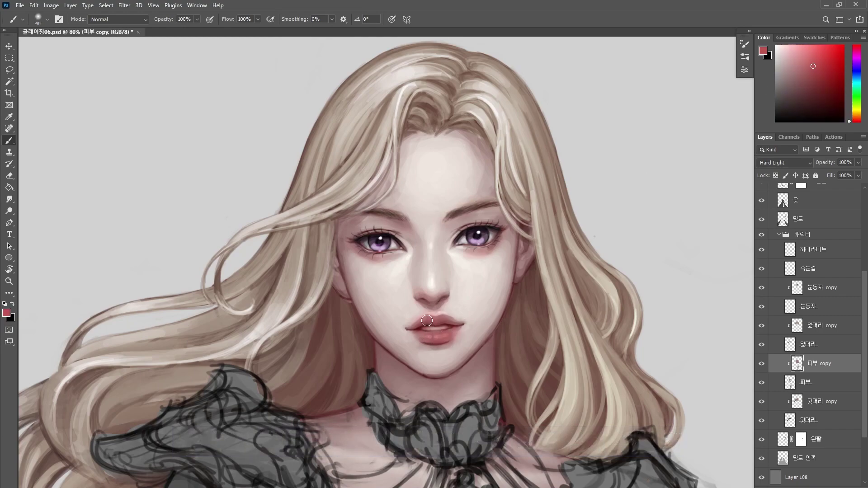
left_click(430, 328, "alt")
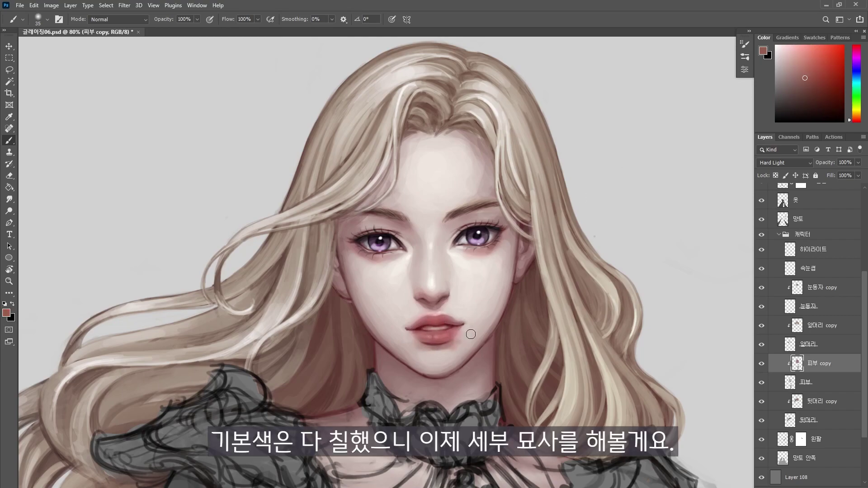
left_click(510, 302, "alt")
key("bracketright")
key("bracketright")
key("bracketright")
key("bracketright")
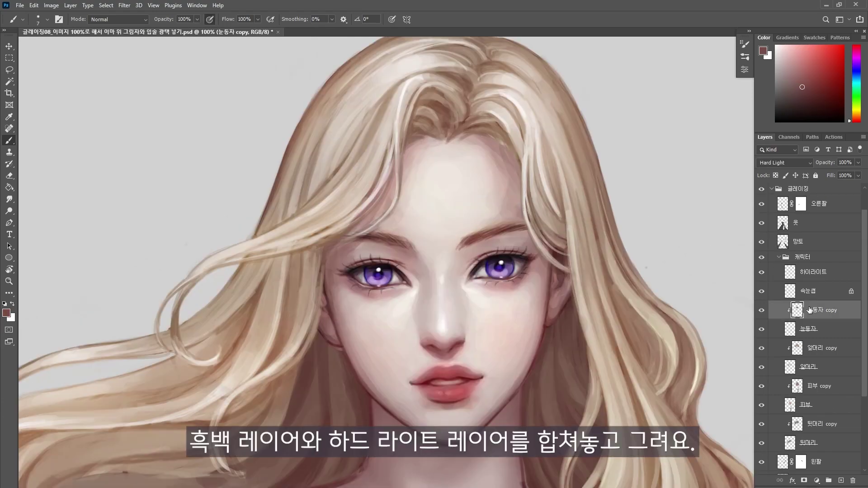
- Merge the Hard Light copies of 눈동자, 앞머리, 피부 and 뒷머리 into their base layers
key("ctrl+e")
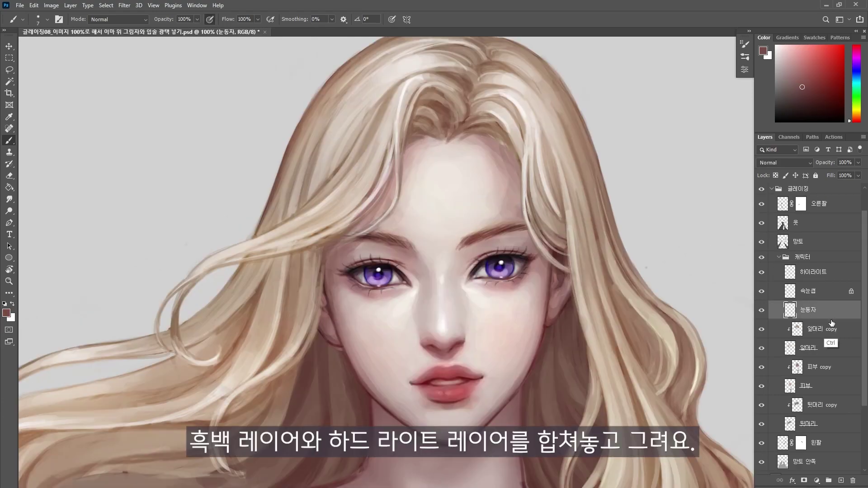
left_click(827, 330)
key("ctrl+e")
left_click(827, 349)
key("ctrl+e")
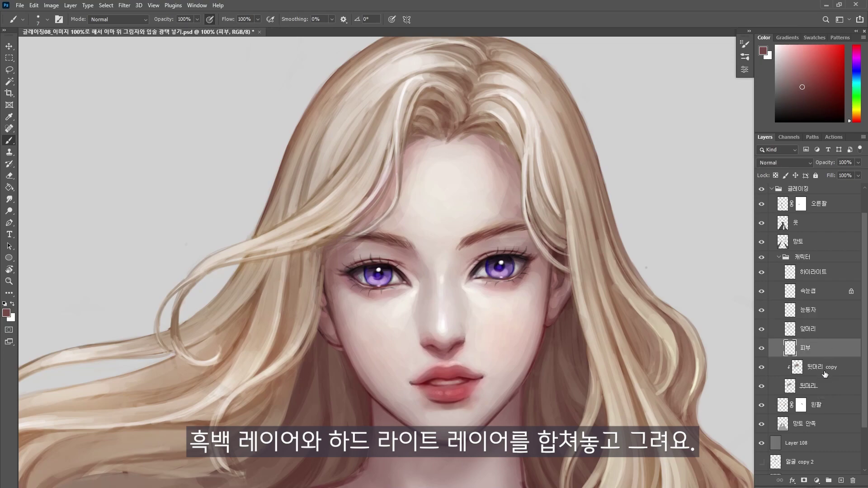
left_click(825, 368)
key("ctrl+e")
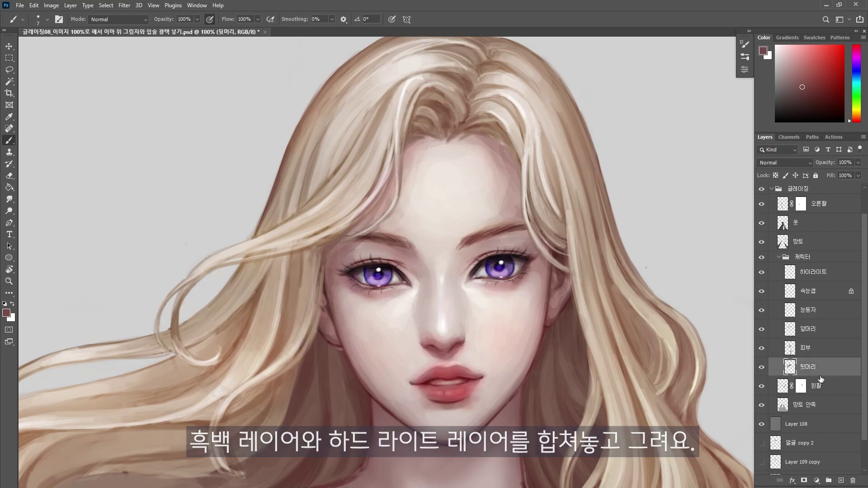
- Smooth the face and ear outline on the 피부 layer with sampled dark reds and the Eraser
left_click(818, 349)
left_click(547, 315, "alt")
key("e")
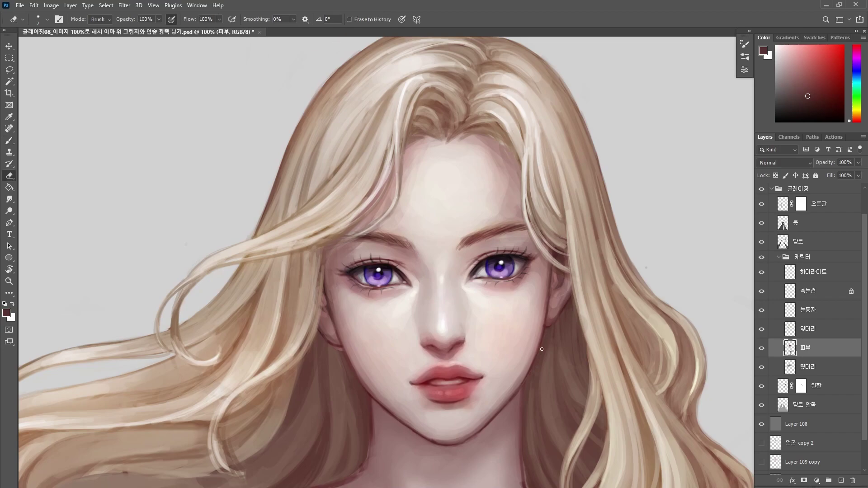
key("b")
left_click(557, 287, "alt")
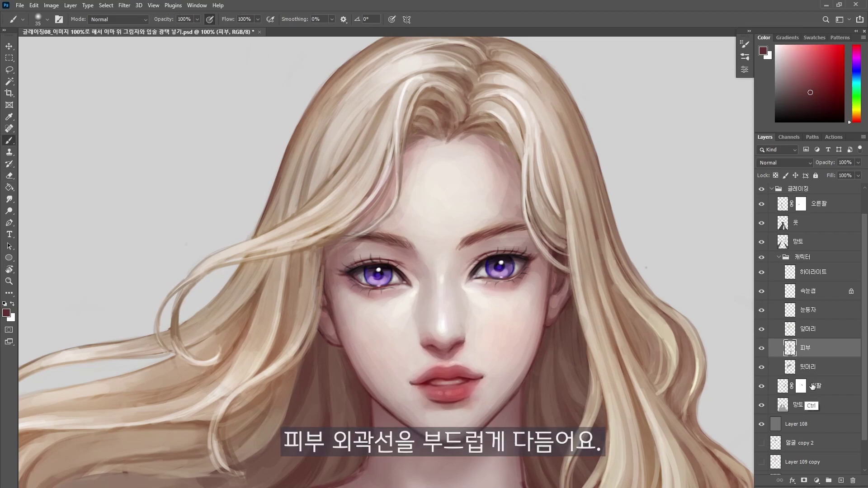
- Add a layer above 피부 and paint the front hair's dark red shadow softly onto the forehead
left_click(841, 480)
left_click_drag(423, 154, 388, 167)
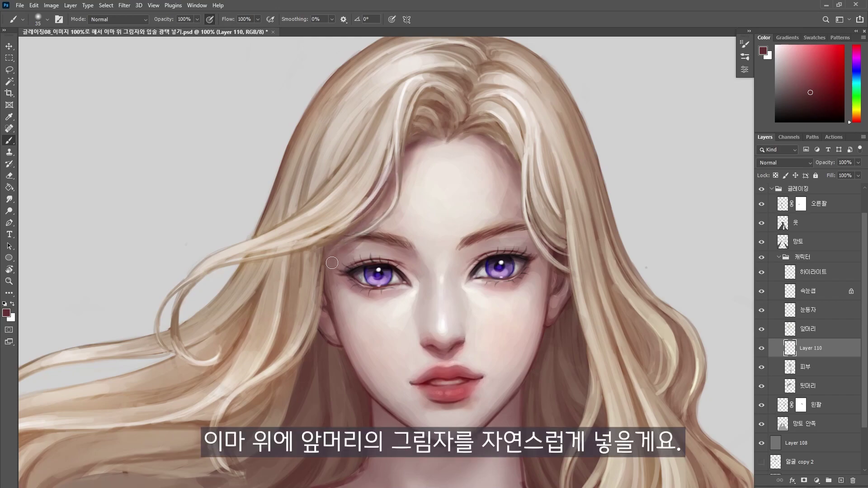
left_click_drag(831, 175, 814, 176)
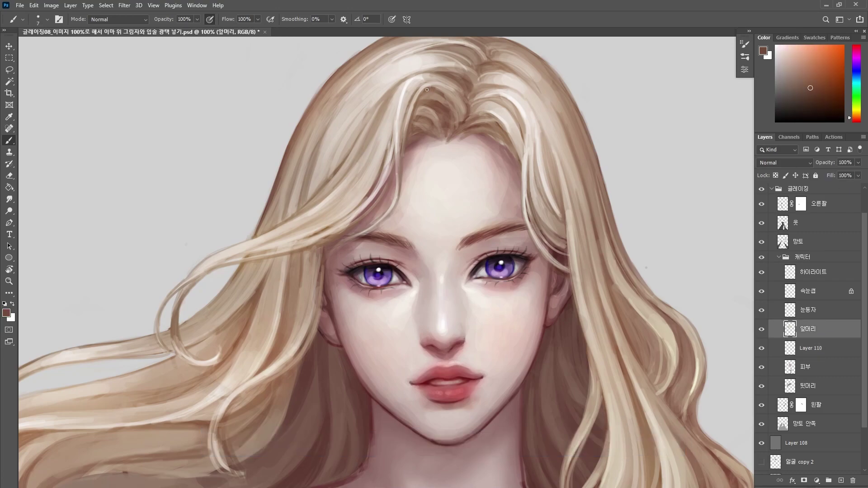
- Paint fine dark brown strands on the 앞머리 layer around the parting and beside the forehead
left_click(427, 89, "alt")
key("bracketright")
key("bracketright")
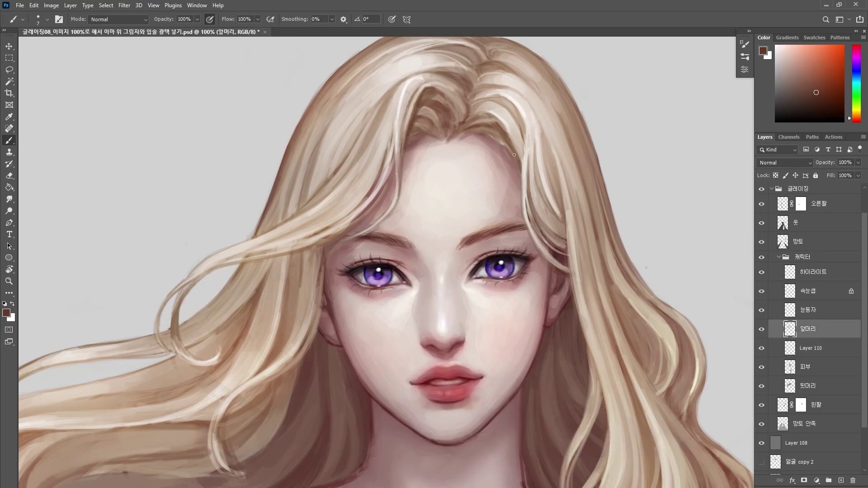
left_click_drag(556, 167, 563, 215)
left_click_drag(552, 160, 560, 201)
- Paint thin dark reddish-brown strands down the long locks beside the ear and neck on 앞머리
left_click(566, 231, "alt")
key("bracketright")
key("bracketright")
key("bracketleft")
left_click_drag(567, 244, 586, 348)
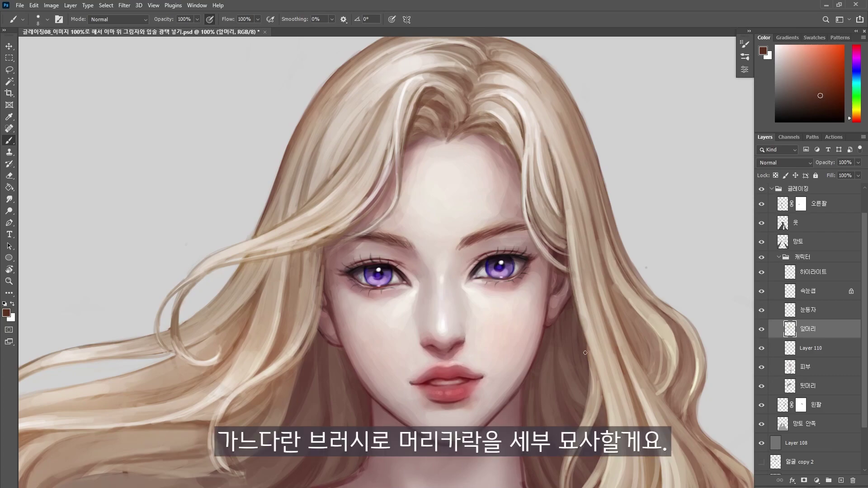
key("bracketleft")
mouse_move(599, 387)
left_mouse_down()
mouse_move(605, 425)
mouse_move(590, 480)
left_mouse_up()
left_click_drag(596, 384, 588, 344)
left_click_drag(603, 259, 597, 239)
left_click(606, 266, "alt")
mouse_move(614, 296)
left_mouse_down()
mouse_move(654, 374)
mouse_move(604, 276)
left_mouse_up()
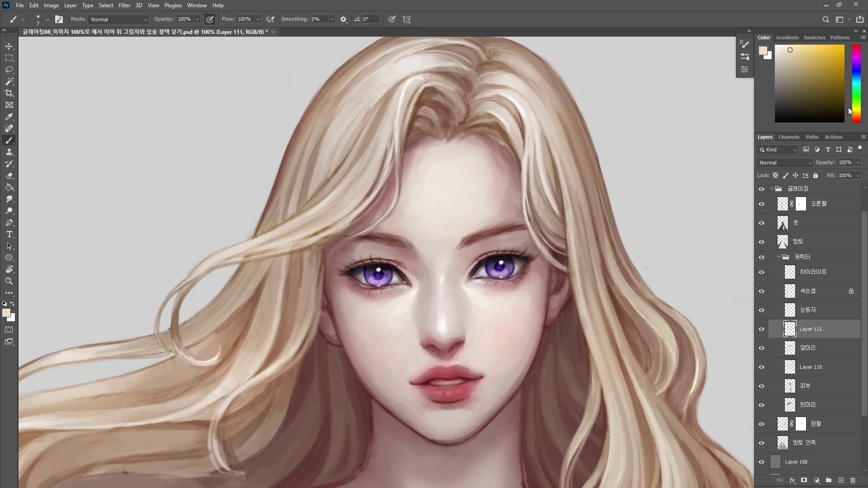
- Draw fine pale cream strands over the front hair and side locks on a new layer above 앞머리
mouse_move(399, 155)
left_mouse_down()
mouse_move(393, 209)
mouse_move(309, 245)
left_mouse_up()
mouse_move(310, 339)
left_mouse_down()
mouse_move(268, 378)
mouse_move(255, 456)
left_mouse_up()
left_click_drag(267, 379, 316, 320)
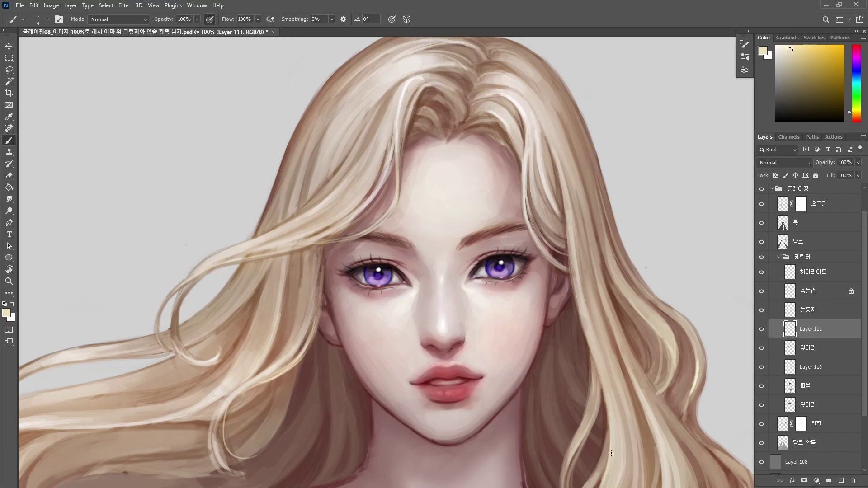
left_click_drag(438, 81, 404, 159)
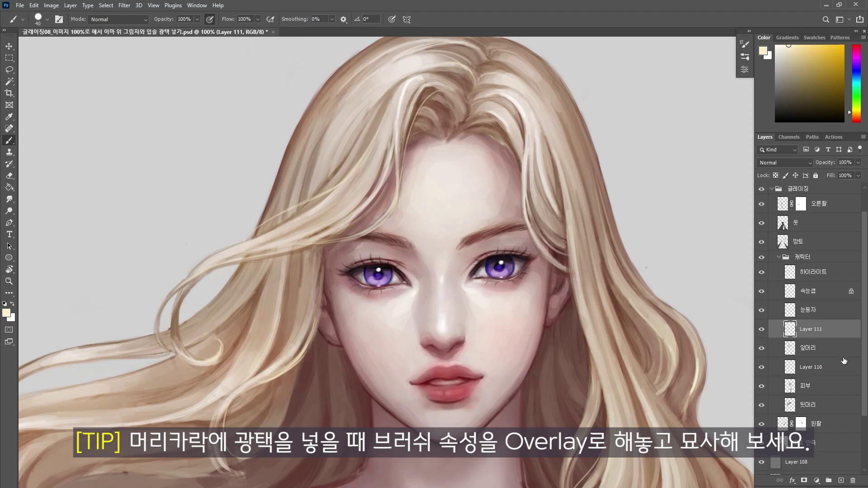
- Brush a pale cream shine over the side locks on 앞머리 with a size 150 brush in Overlay mode
left_click(822, 346)
left_click(130, 21)
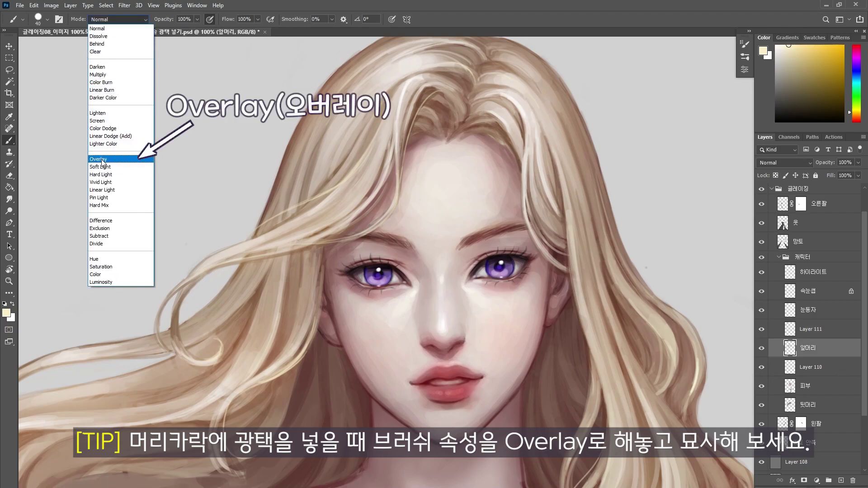
left_click(104, 160)
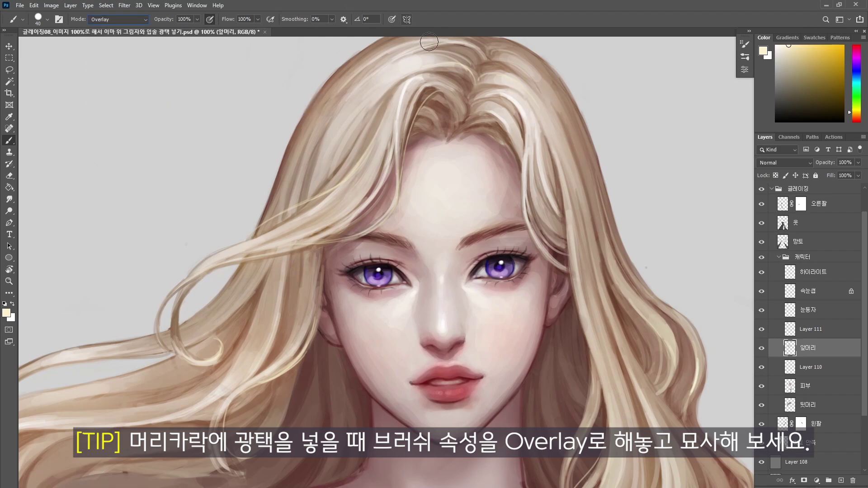
key("bracketright")
key("bracketright")
key("bracketright")
key("bracketright")
key("bracketright")
key("bracketright")
key("bracketright")
key("bracketright")
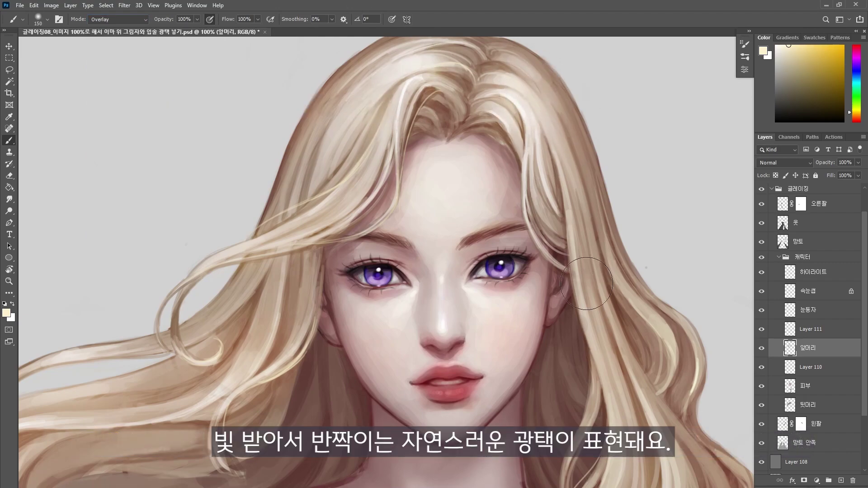
left_click_drag(616, 378, 645, 452)
left_click_drag(245, 362, 217, 447)
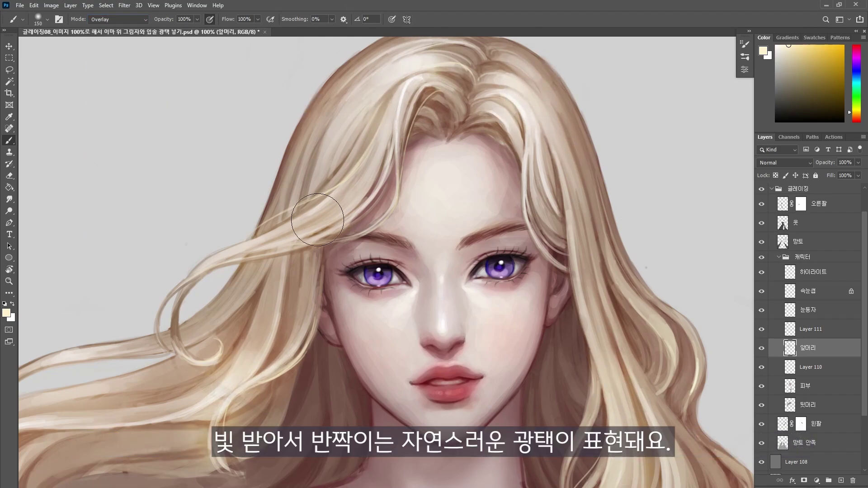
- Lock the transparent pixels of 앞머리 and brush pale cream shine over the hair beside the forehead with a soft brush in Overlay mode
key("slash")
key("bracketright")
key("bracketright")
key("bracketright")
key("bracketright")
key("bracketright")
key("bracketright")
left_click_drag(323, 219, 335, 201)
key("bracketleft")
key("bracketleft")
key("bracketleft")
key("bracketleft")
key("bracketleft")
- Reduce the brush opacity to 45% and brush soft shine over the long side locks and the flowing lower hair on 앞머리
left_click(197, 19)
left_click(172, 30)
left_click_drag(585, 188, 634, 430)
left_click_drag(128, 423, 91, 416)
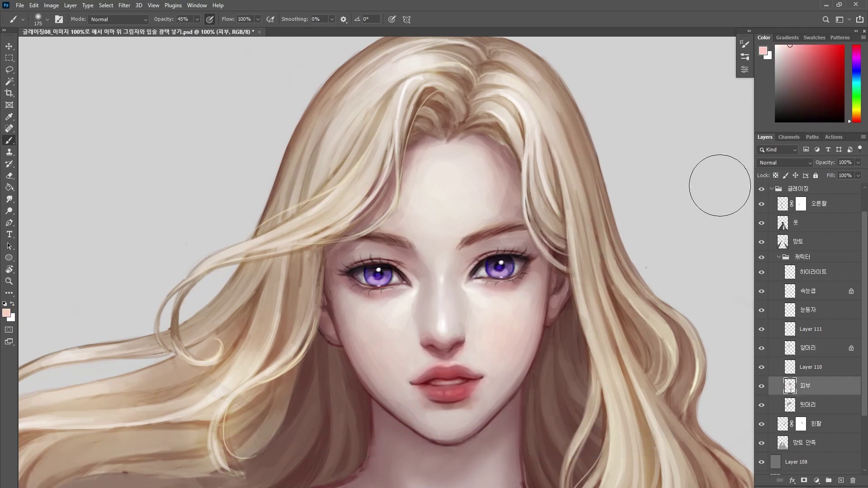
- Brush a light pink blush onto the face on the 피부 layer at 45% opacity, using Normal and then Overlay mode
key("bracketleft")
key("bracketleft")
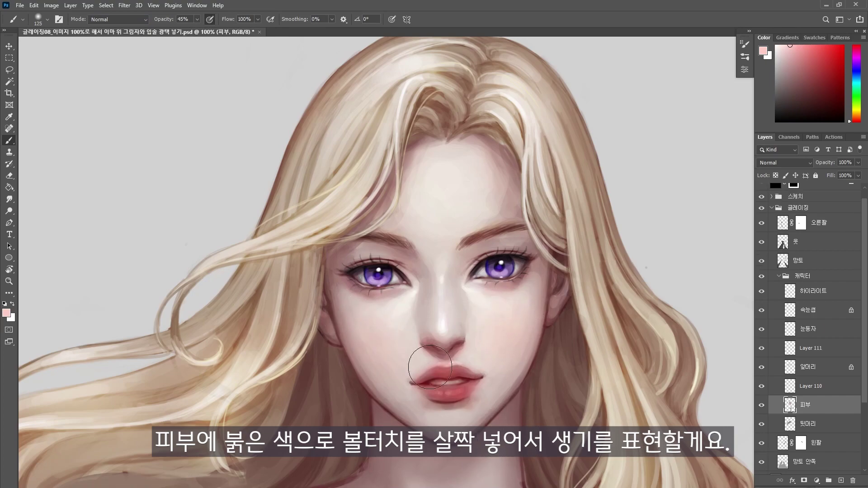
key("bracketright")
key("bracketright")
key("bracketright")
key("bracketright")
key("bracketright")
key("bracketright")
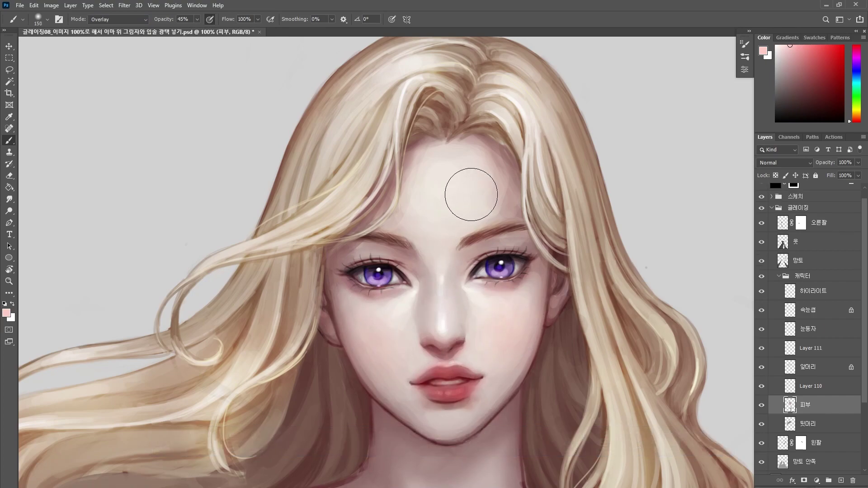
- Paint light violet shine into the irises and pupils on the 눈동자 layer with a size 5 Overlay brush at 100% opacity
key("bracketleft")
key("bracketleft")
key("bracketleft")
key("bracketleft")
key("bracketleft")
key("bracketleft")
key("bracketleft")
key("bracketleft")
key("bracketleft")
key("bracketleft")
key("bracketleft")
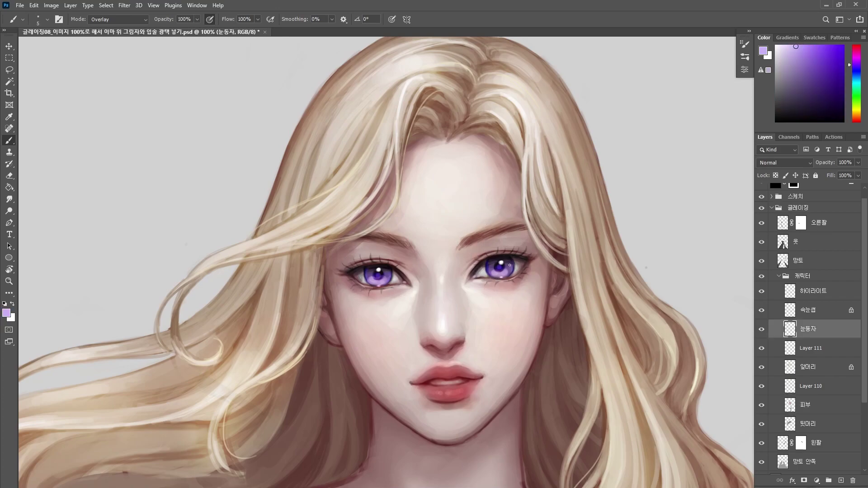
left_click(790, 43)
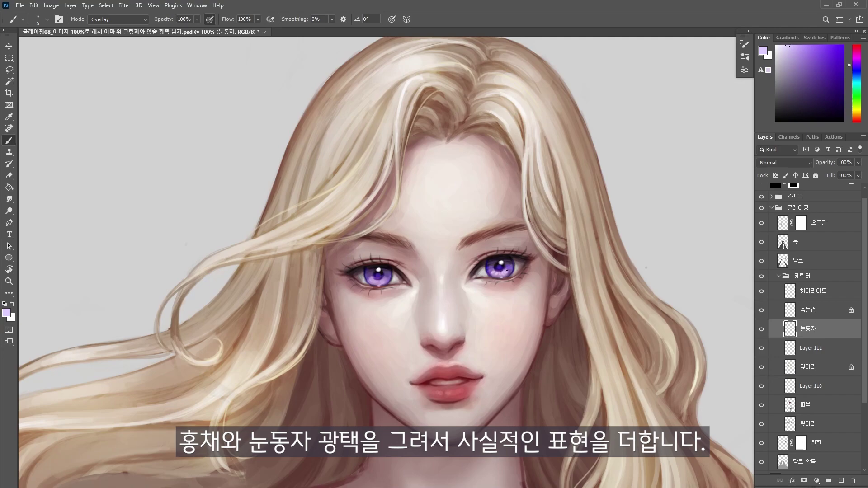
left_click_drag(367, 274, 386, 273)
- Add small pale pink wrinkle-shaped highlights to the lips on the 피부 layer with a fine Overlay brush
left_click(829, 410)
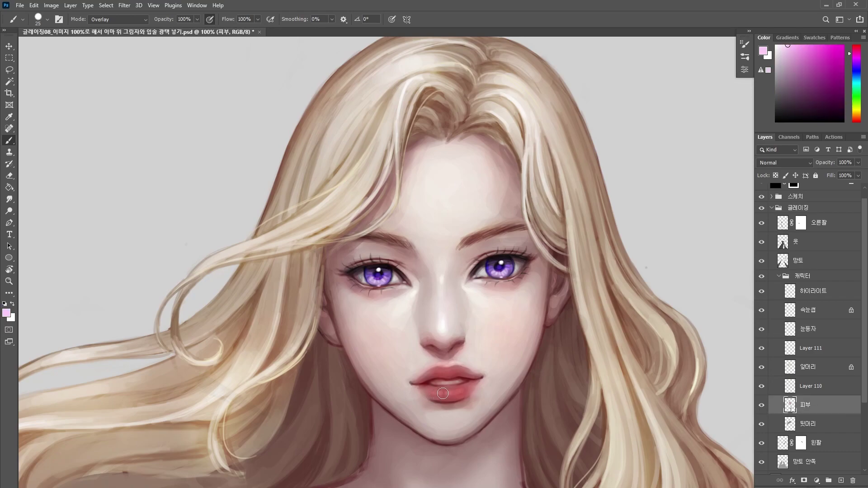
key("bracketleft")
key("bracketleft")
key("bracketleft")
key("bracketleft")
key("bracketleft")
key("bracketleft")
key("bracketleft")
mouse_move(448, 395)
left_mouse_down()
mouse_move(464, 390)
mouse_move(438, 394)
left_mouse_up()
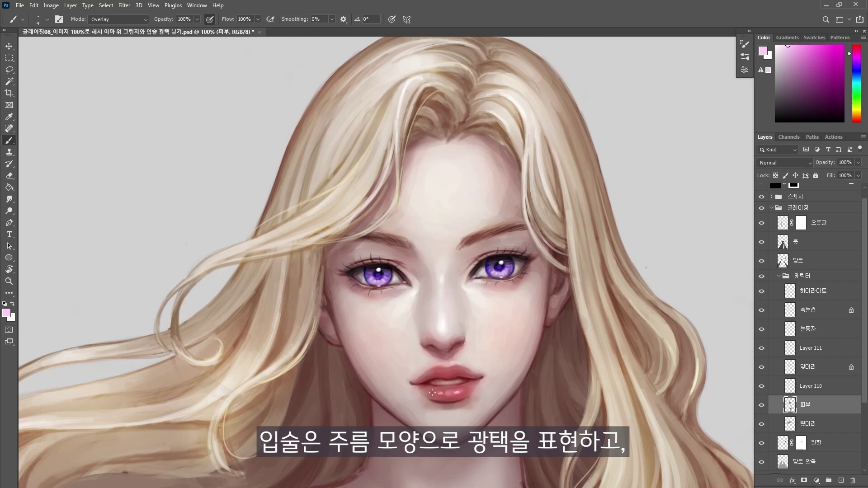
key("bracketleft")
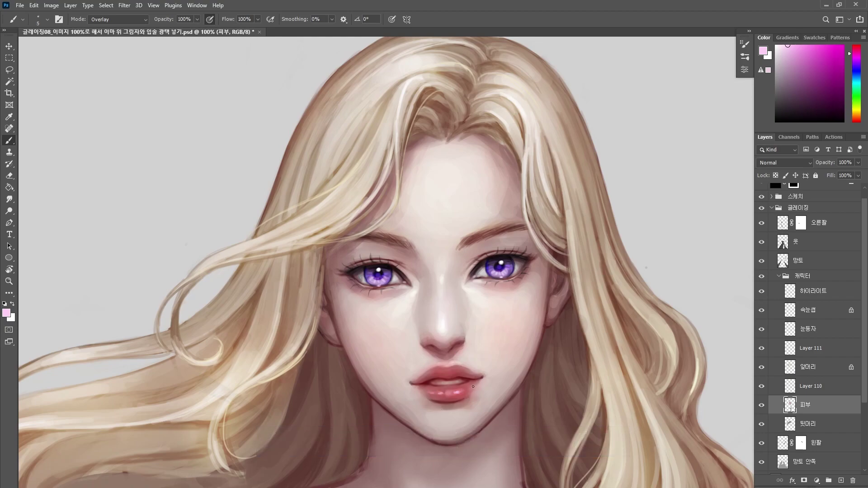
key("bracketleft")
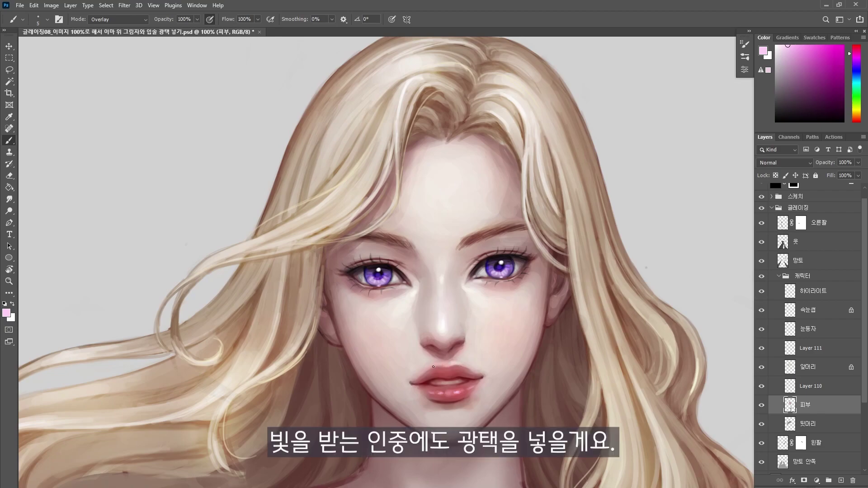
- Paint pale peach shine on the philtrum and nose on the 피부 layer with a small Overlay brush
left_click(448, 368, "alt")
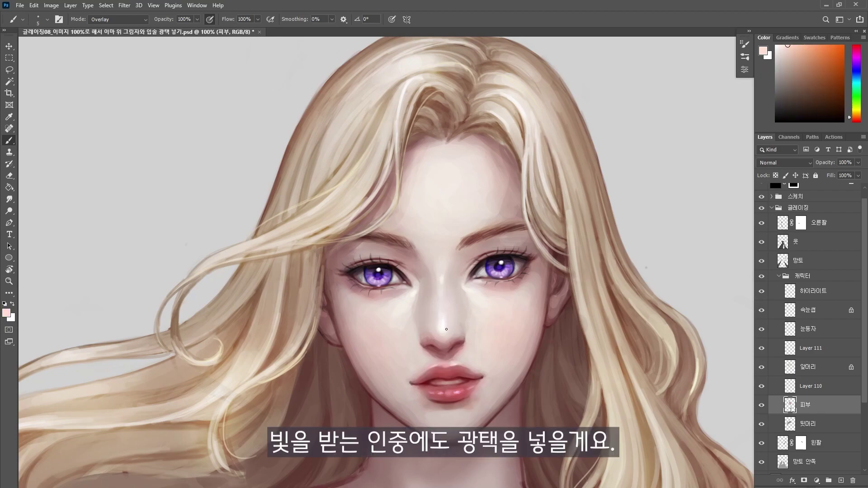
key("bracketright")
key("bracketleft")
key("bracketleft")
key("bracketleft")
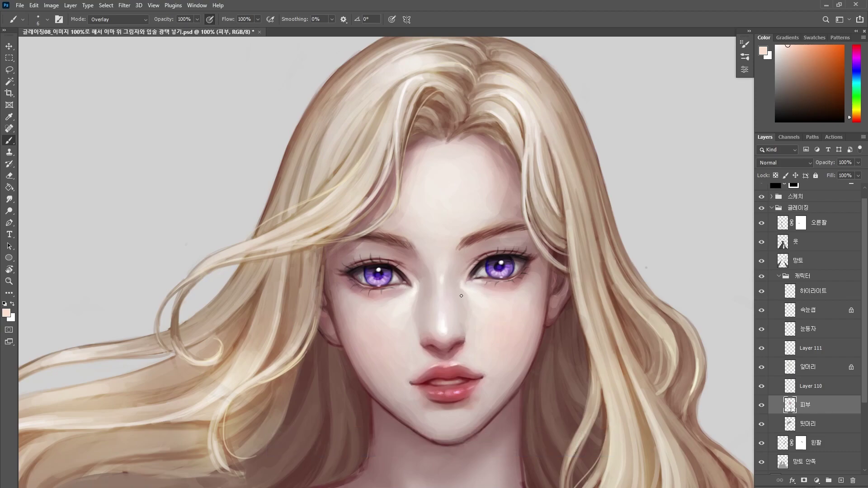
- Unlock the transparent pixels of the 속눈썹 layer and draw fine near-black red eyelashes with a Normal brush
left_click(850, 119)
left_click(821, 312)
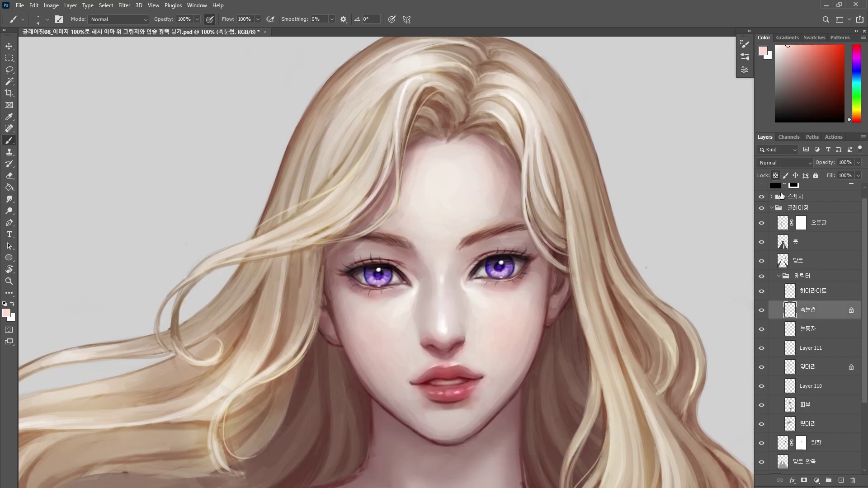
left_click(776, 175)
left_click(841, 119)
key("bracketleft")
- Draw dark red lower lashes and lash lines around both eyes on the 피부 layer with a size 5 brush
left_click(815, 408)
left_click(838, 92)
key("bracketright")
key("bracketright")
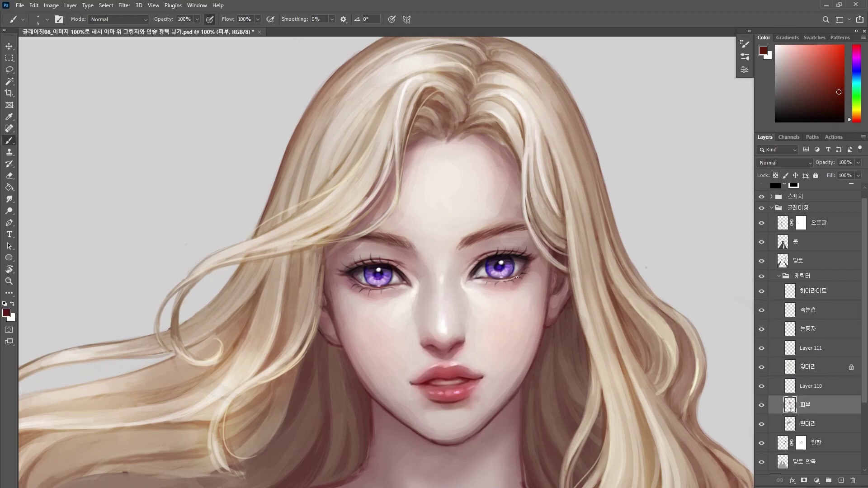
- Refine the eye corners and whites on 피부 with colors sampled around the eyes, and touch up the lashes on 속눈썹
left_click(350, 275, "alt")
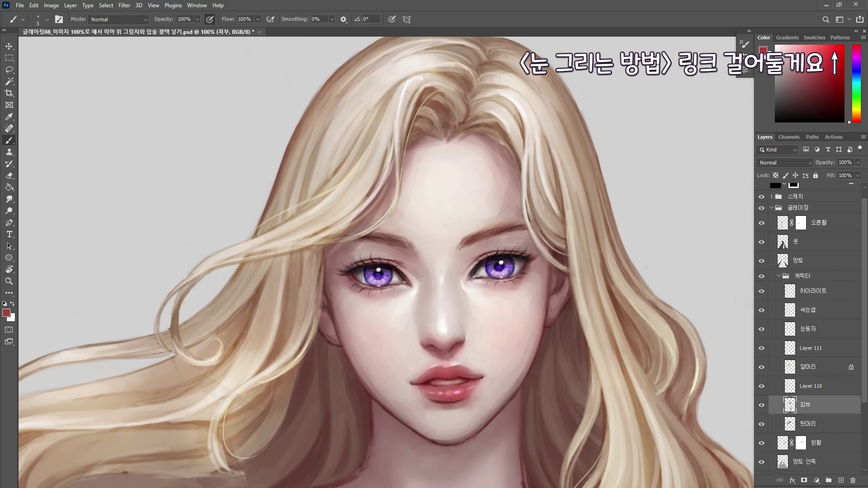
left_click(497, 263, "alt")
left_click(722, 94, "alt")
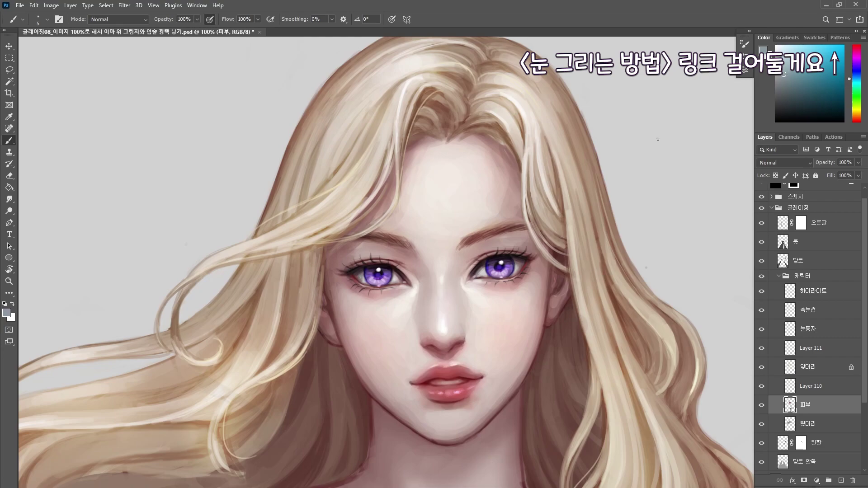
key("bracketright")
key("bracketleft")
key("bracketleft")
left_click(409, 284, "alt")
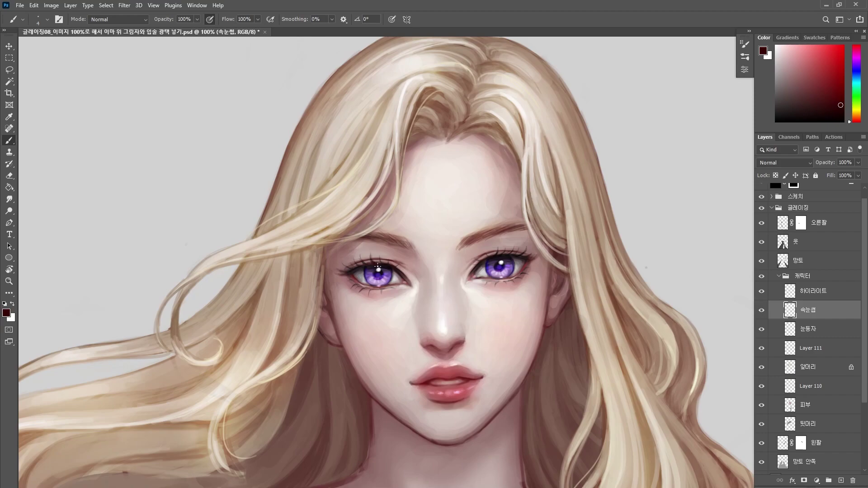
key("e")
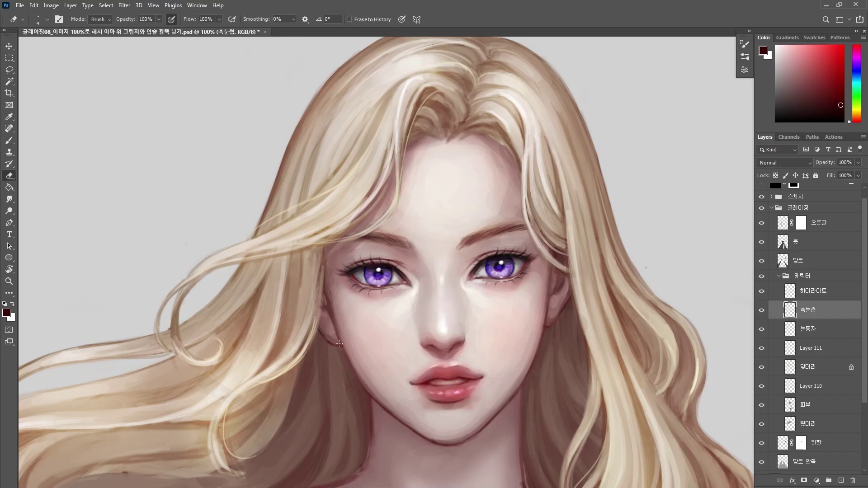
key("b")
- Sample a color from the earlobe's edge on the skin and paint fine brow strokes above the eye on the viewer's right
left_click(346, 339, "ctrl")
left_click(346, 339, "alt")
left_click_drag(486, 237, 523, 229)
- Unlock the transparent pixels of 앞머리 and paint thin dark reddish-brown strands along the front lock beside the forehead and temple
left_click(521, 168, "ctrl")
left_click(520, 168, "alt")
key("slash")
left_click_drag(525, 144, 521, 196)
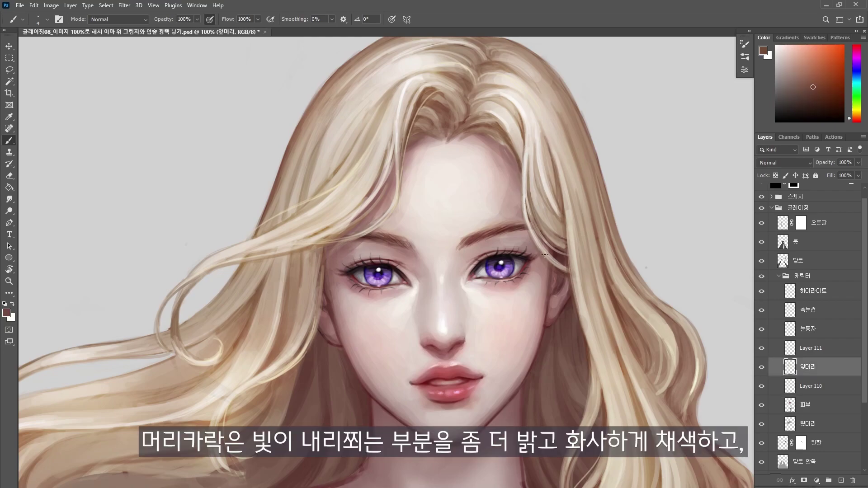
left_click(828, 99)
mouse_move(540, 193)
left_mouse_down()
mouse_move(547, 202)
mouse_move(533, 244)
left_mouse_up()
mouse_move(523, 212)
left_mouse_down()
mouse_move(549, 262)
mouse_move(567, 272)
left_mouse_up()
- Shade the front lock where it curves back at the temple on 앞머리 with a sampled medium reddish brown
left_click(561, 227, "alt")
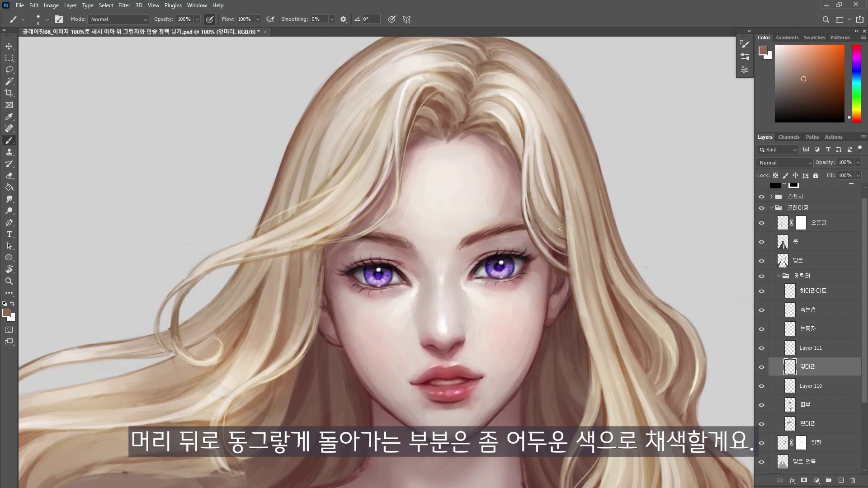
key("]")
key("]")
left_click_drag(547, 252, 564, 270)
key("[")
left_click_drag(539, 244, 545, 253)
- Draw fine pale cream highlight strands over the front hair on Layer 111 with a small Normal brush
left_click(787, 45)
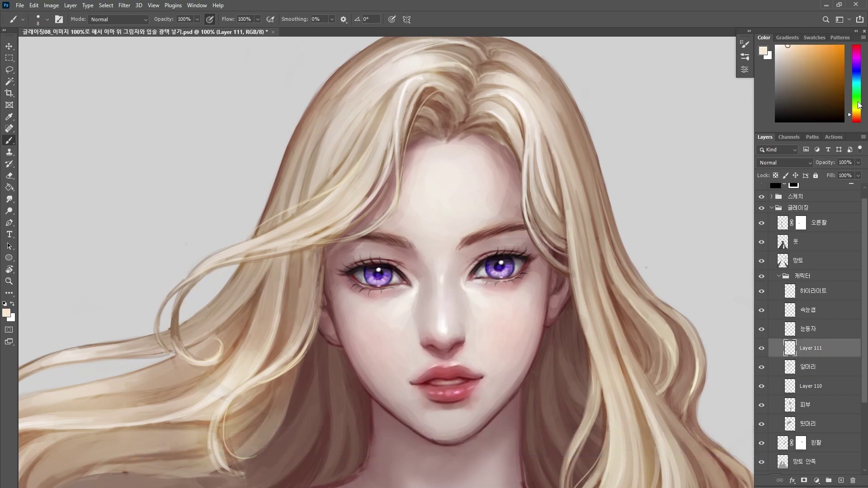
left_click(853, 109)
key("bracketleft")
key("bracketleft")
key("bracketleft")
key("bracketleft")
key("bracketleft")
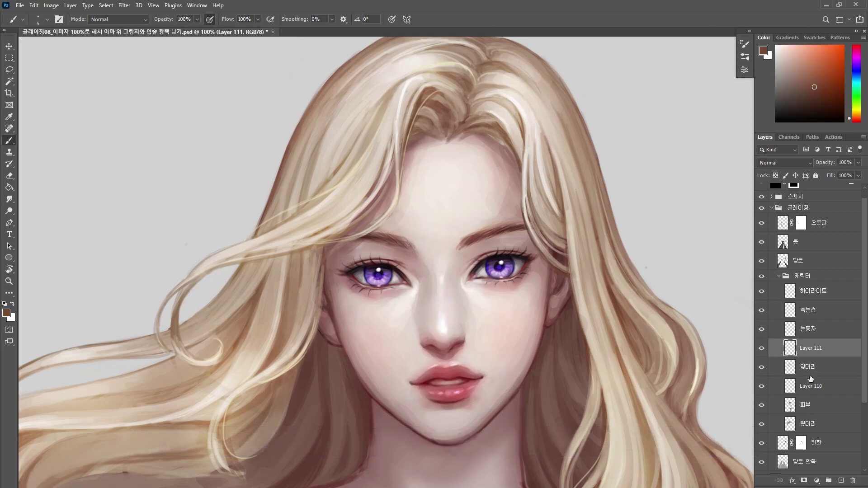
- Paint reddish-brown shading into the hair roots beside the parting on the 앞머리 layer
left_click(822, 365)
mouse_move(421, 114)
left_mouse_down()
mouse_move(428, 95)
mouse_move(434, 125)
left_mouse_up()
key("bracketright")
key("bracketright")
key("bracketright")
key("bracketleft")
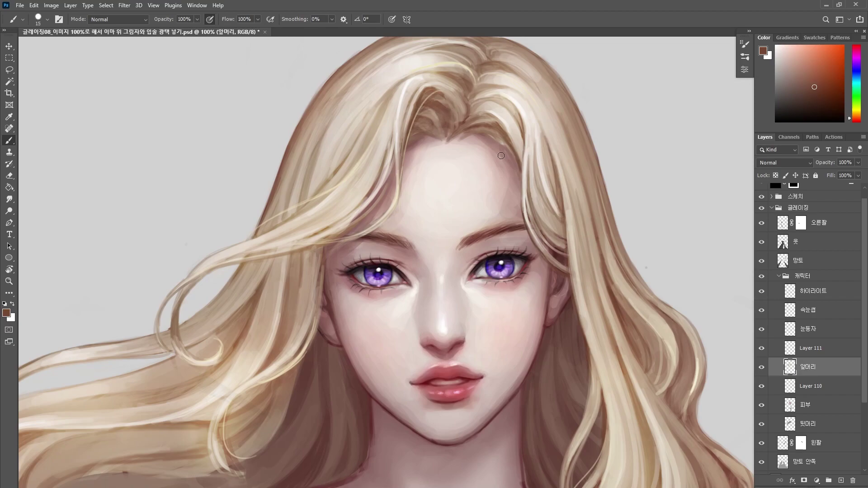
- Paint thin reddish-brown strands along the forehead hairline below the parting on 앞머리 with a smaller brush
key("bracketleft")
key("bracketleft")
key("bracketleft")
left_click_drag(494, 135, 512, 156)
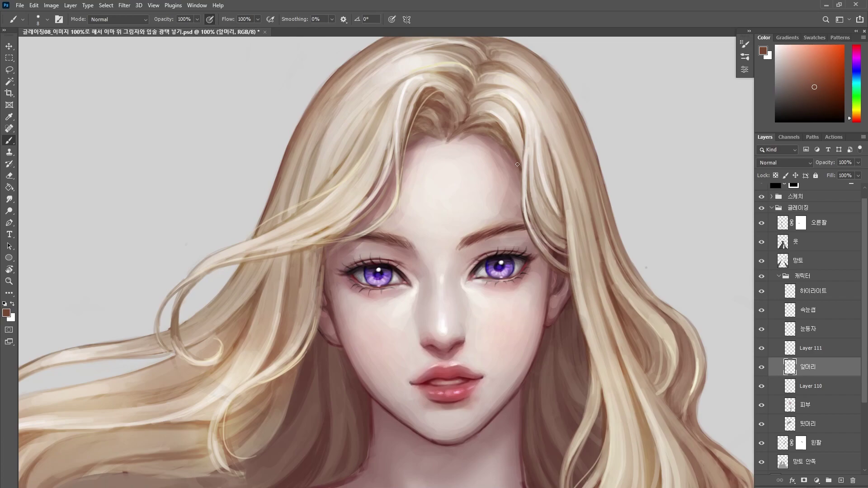